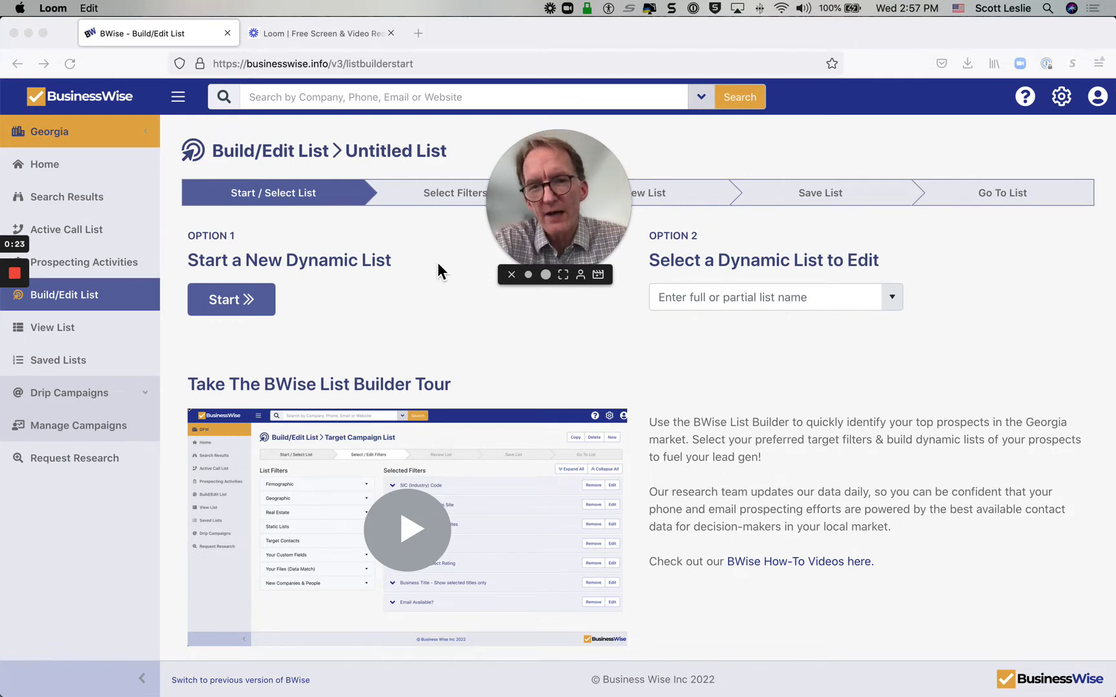
# - Search the list names for 'target' and open ATL Metro Target Market for editing
pyautogui.click(512, 276)
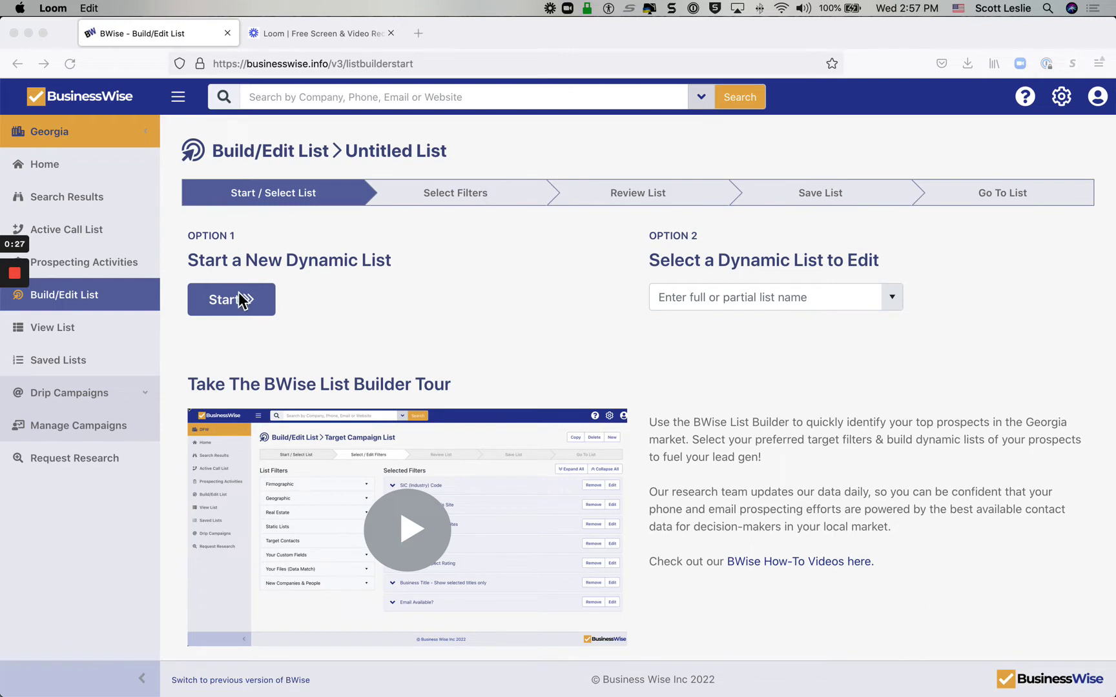
pyautogui.click(744, 296)
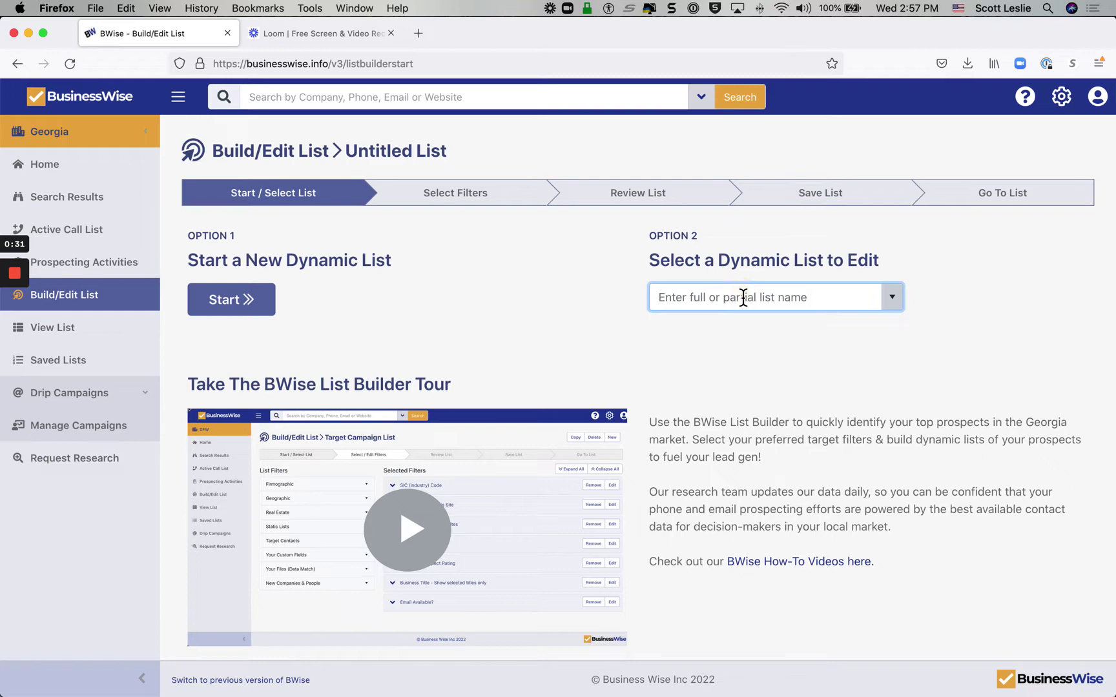
pyautogui.write('target')
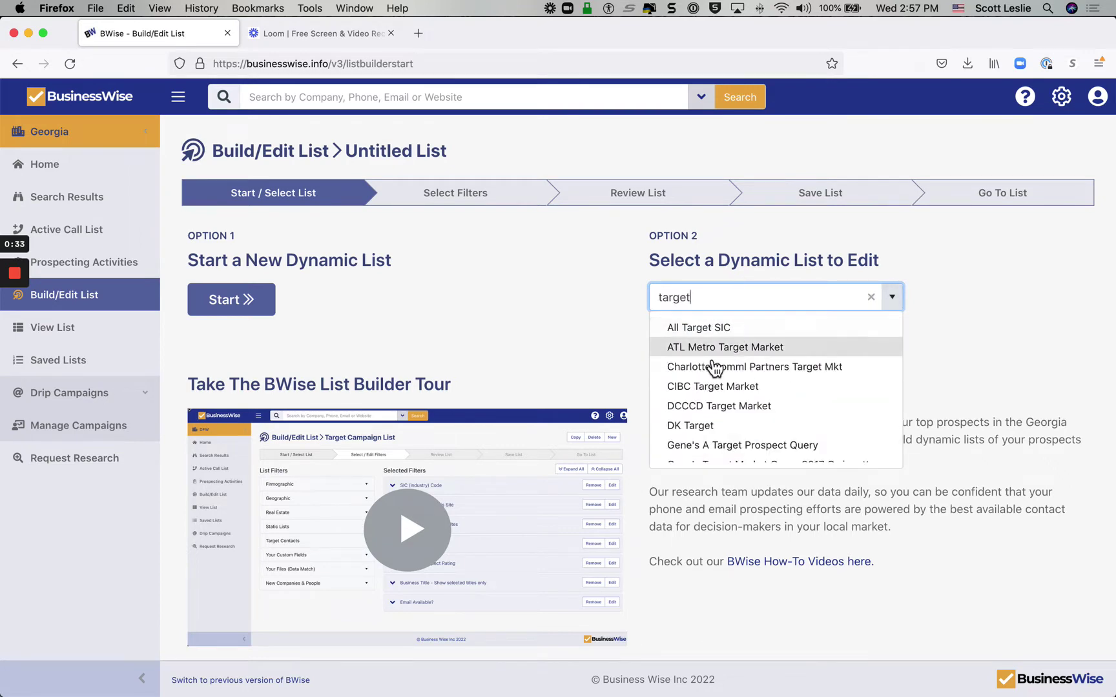
pyautogui.click(742, 349)
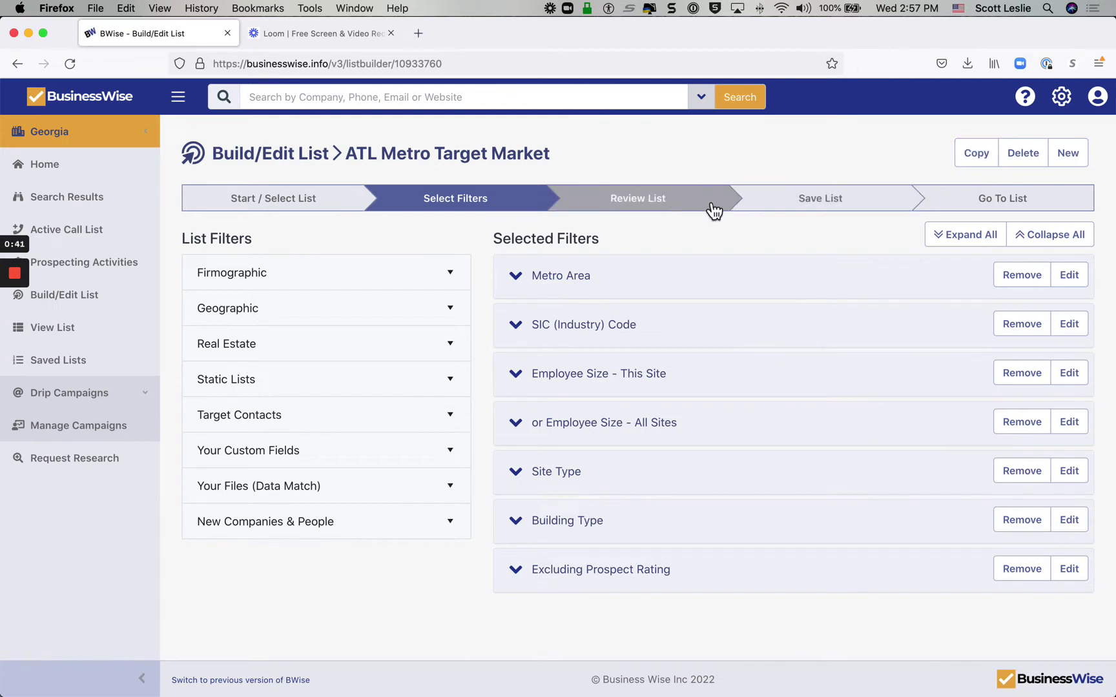
# - Expand all filters to see Atlanta Metro Area, single-site/HQ firms, and excluded D and X prospects
pyautogui.click(973, 237)
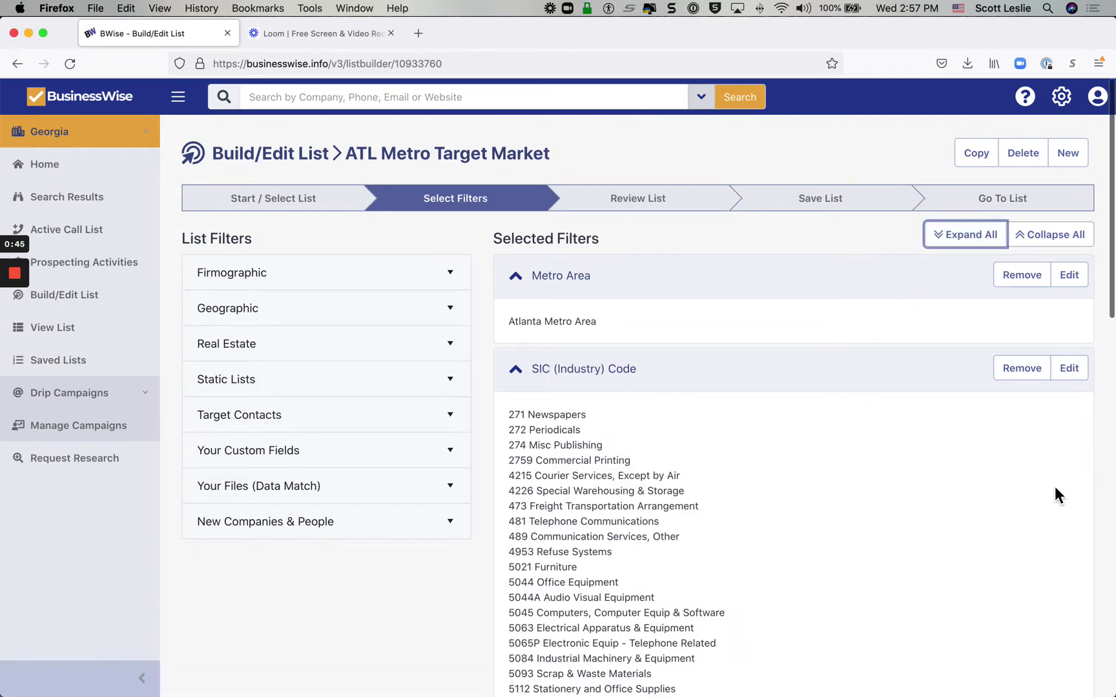
pyautogui.scroll(-4, 1107, 496)
pyautogui.scroll(-5, 822, 399)
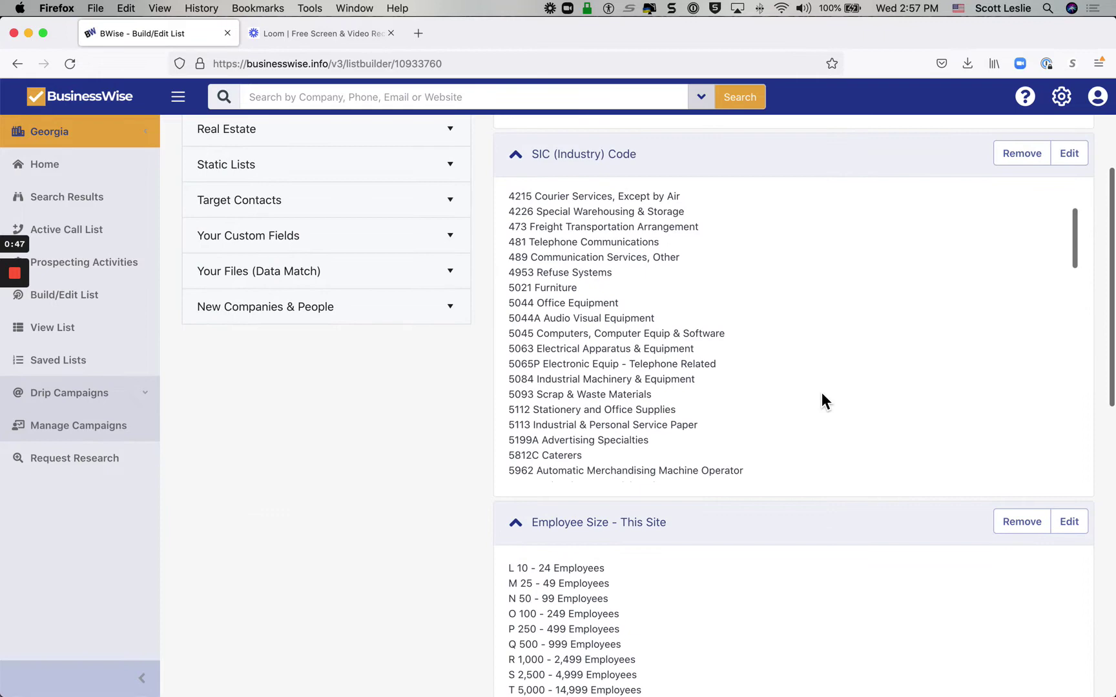
pyautogui.scroll(-7, 906, 619)
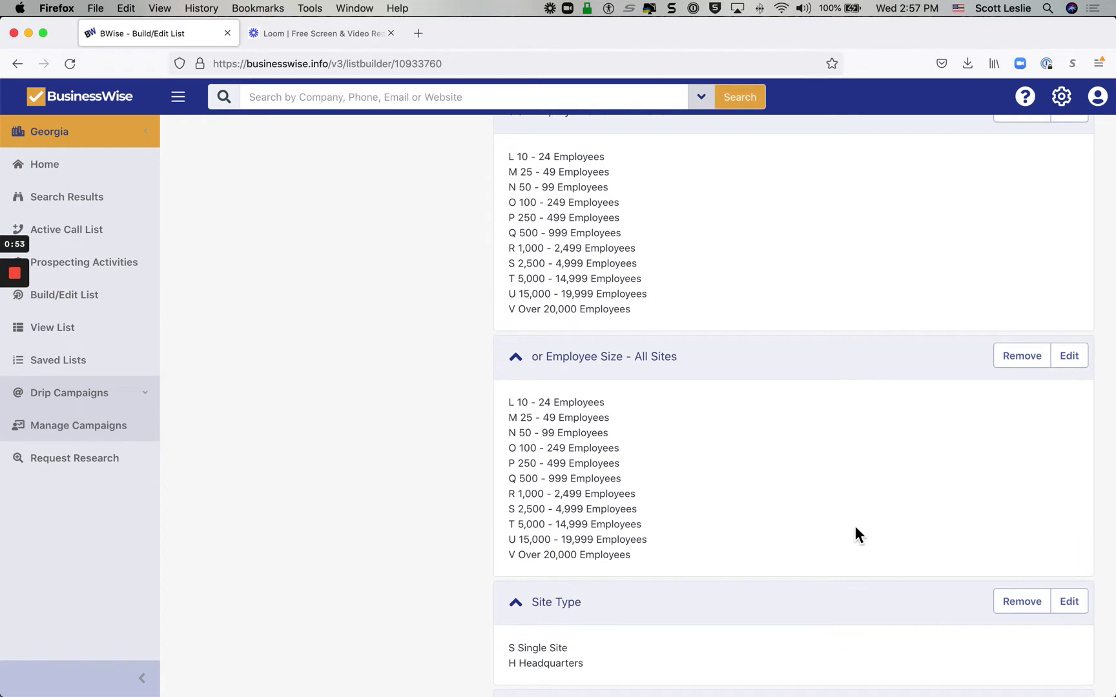
pyautogui.scroll(-5, 855, 535)
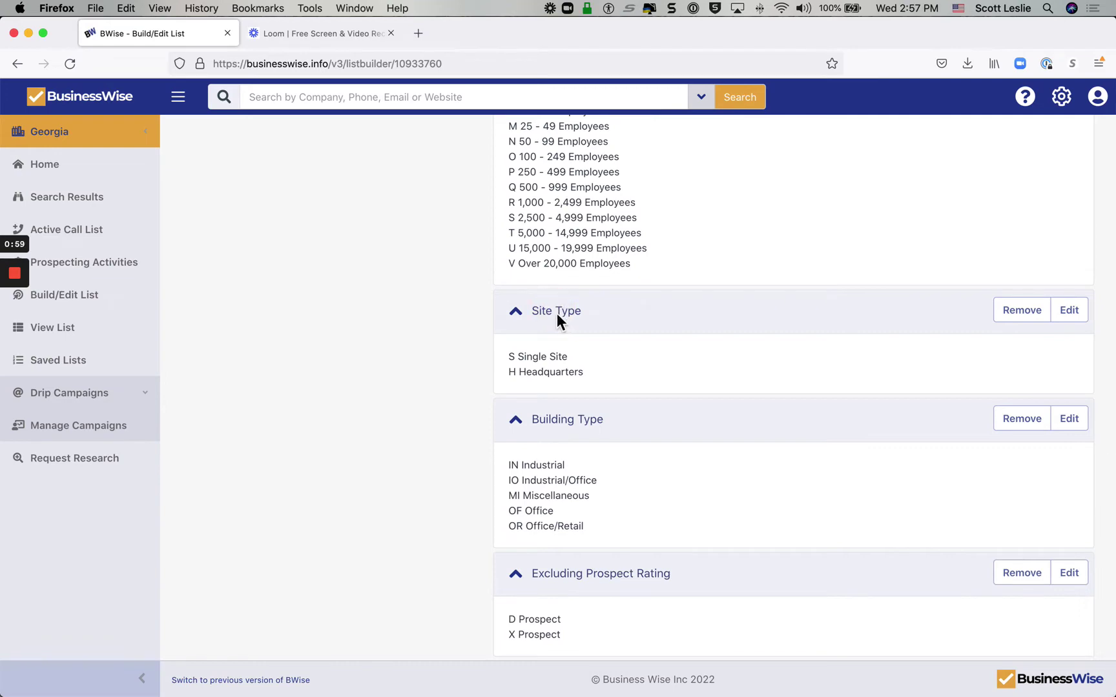
pyautogui.click(558, 313)
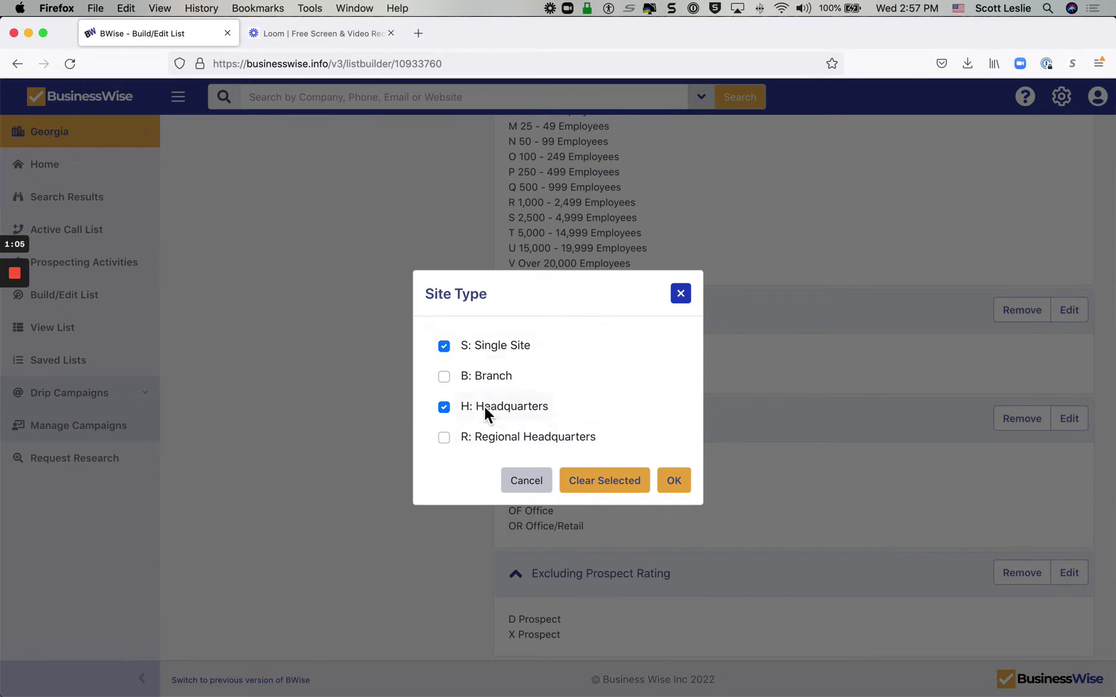
pyautogui.click(528, 484)
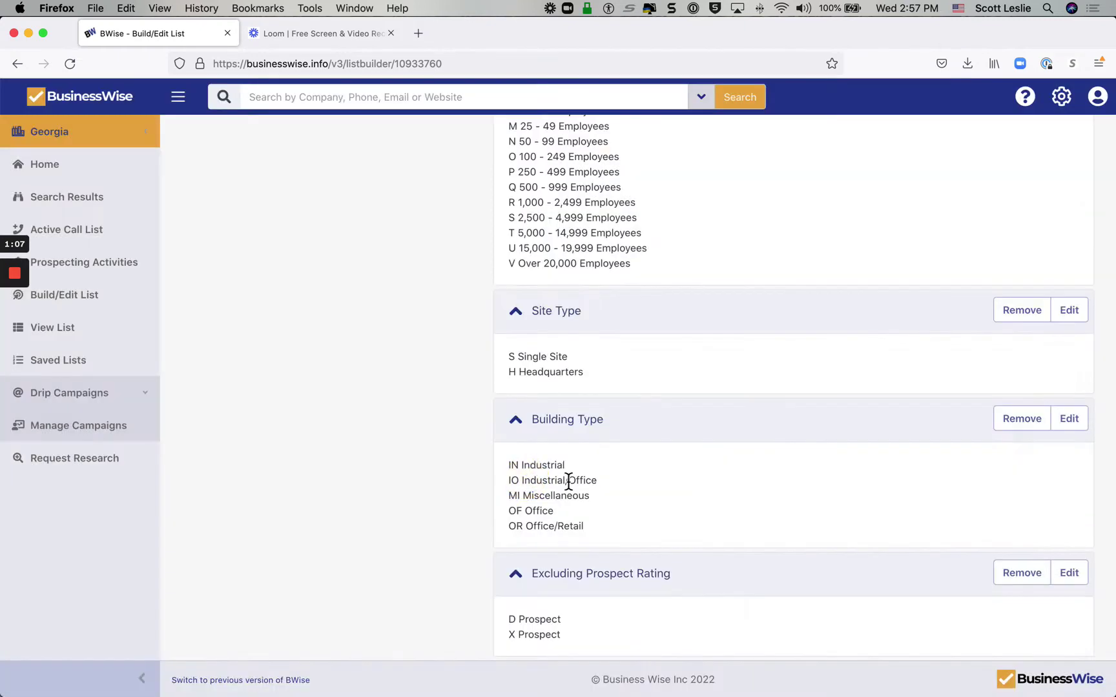
pyautogui.scroll(-2, 720, 509)
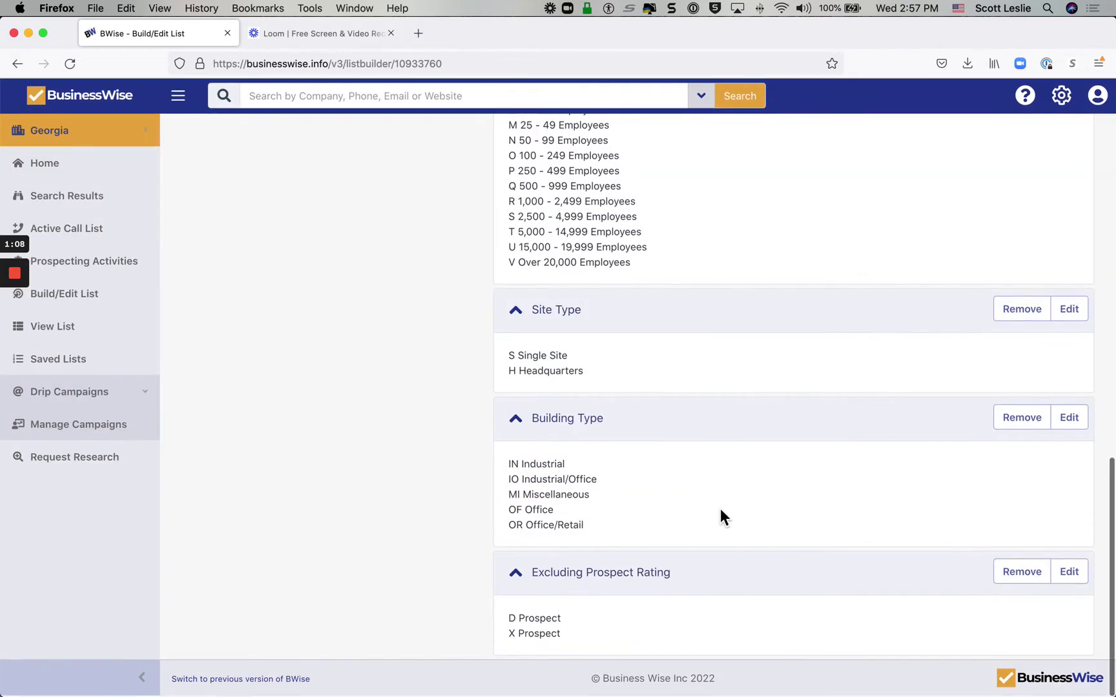
pyautogui.click(574, 426)
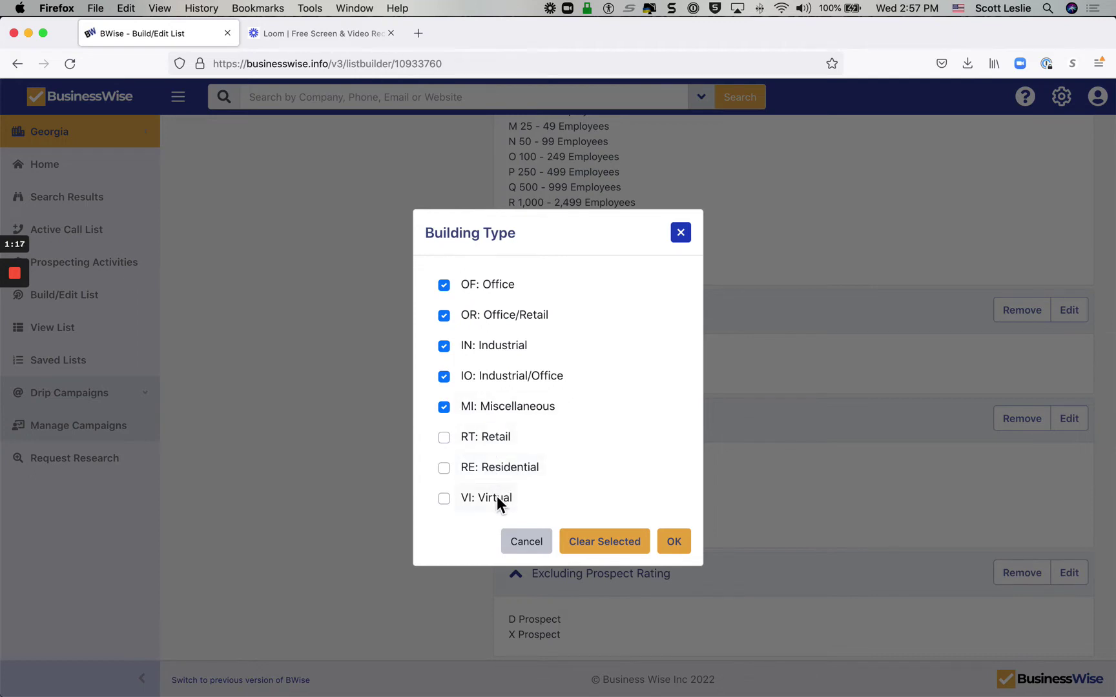
pyautogui.click(527, 543)
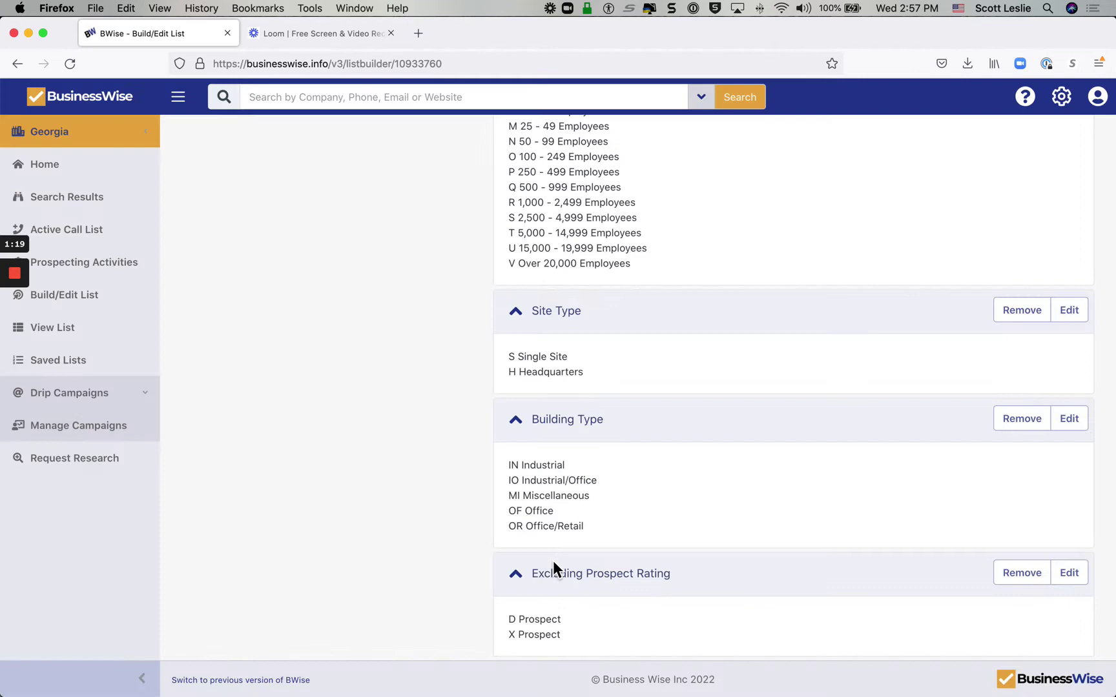
pyautogui.click(599, 578)
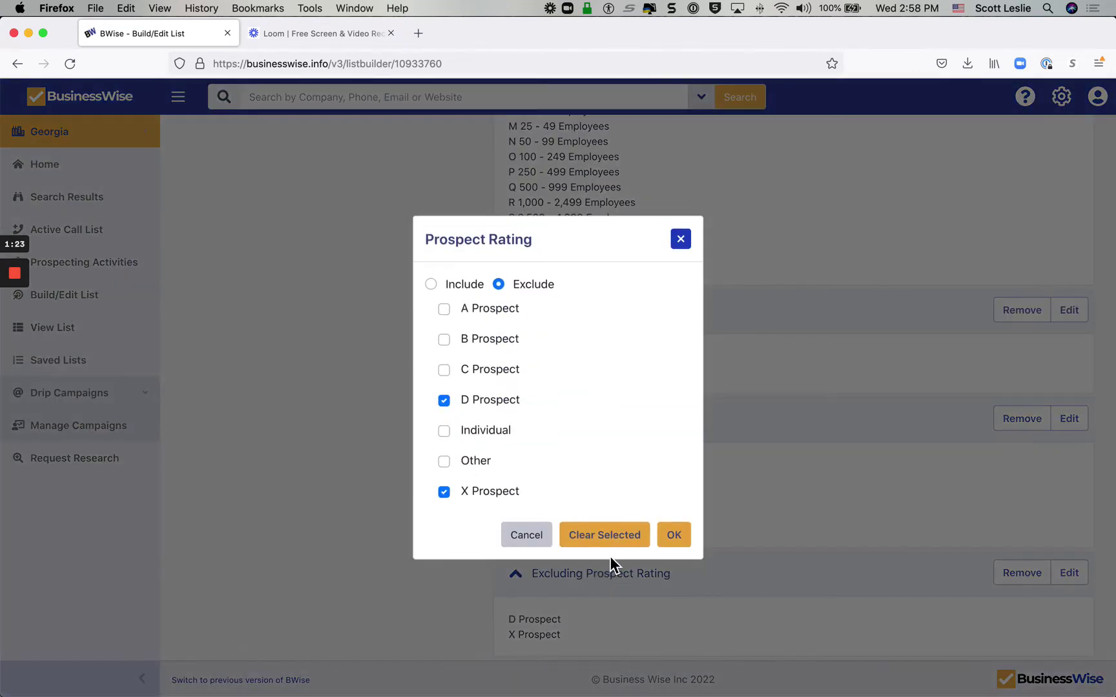
pyautogui.click(686, 247)
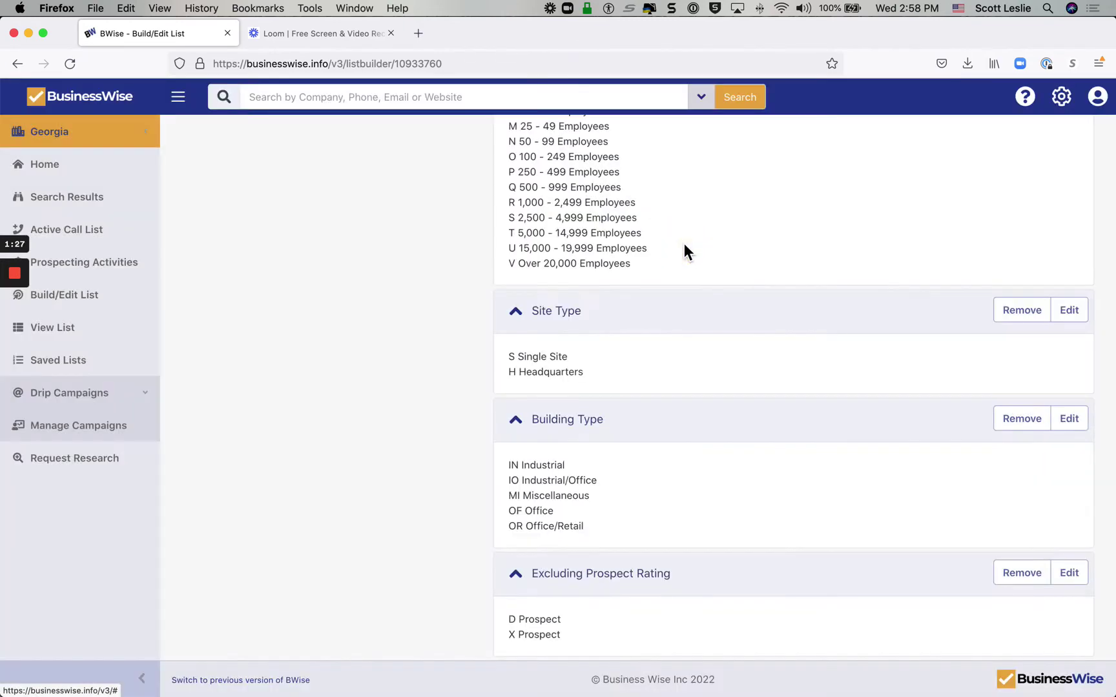
# - Review the list's counts with the Estimated Sales breakdown included
pyautogui.scroll(10, 684, 248)
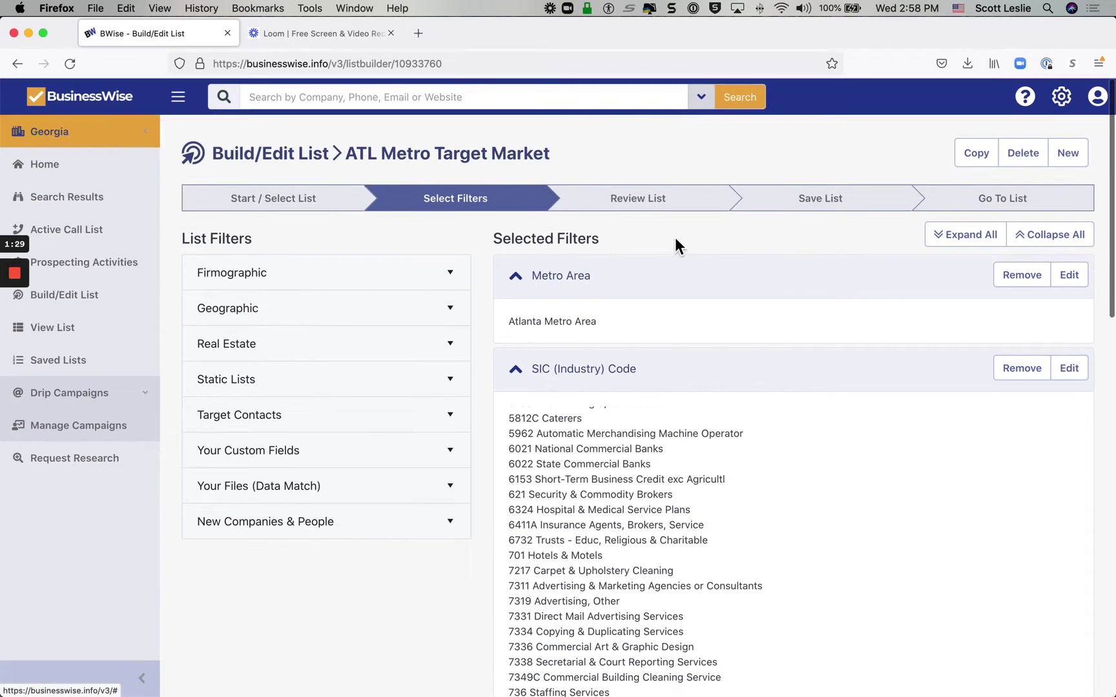
pyautogui.click(650, 205)
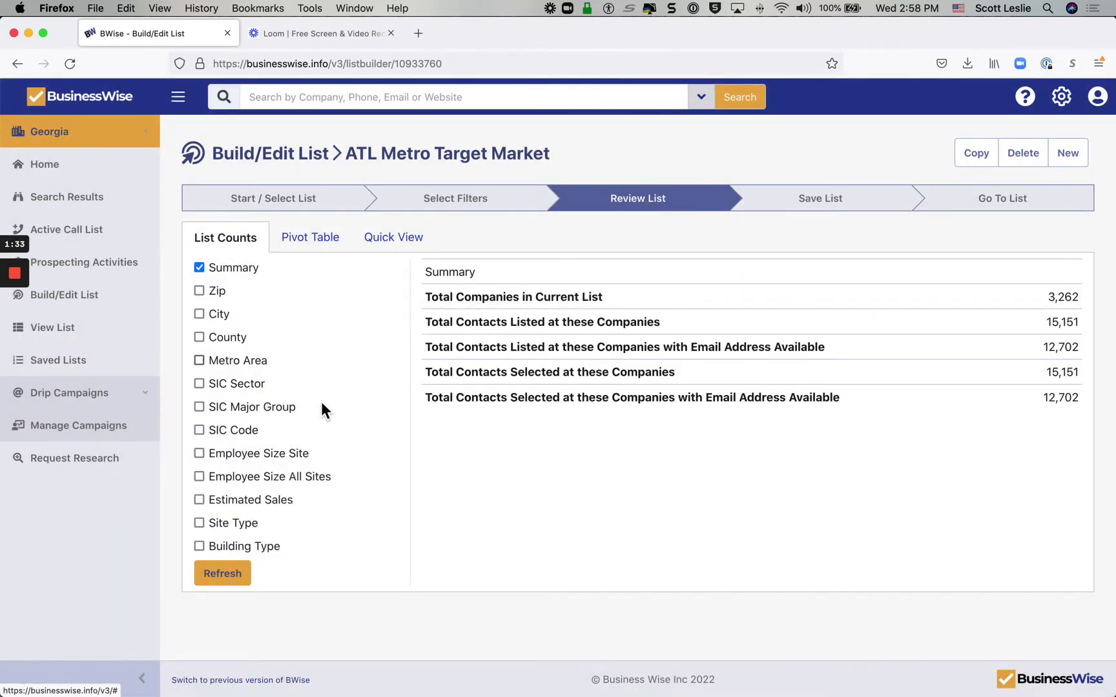
pyautogui.click(199, 501)
pyautogui.click(220, 574)
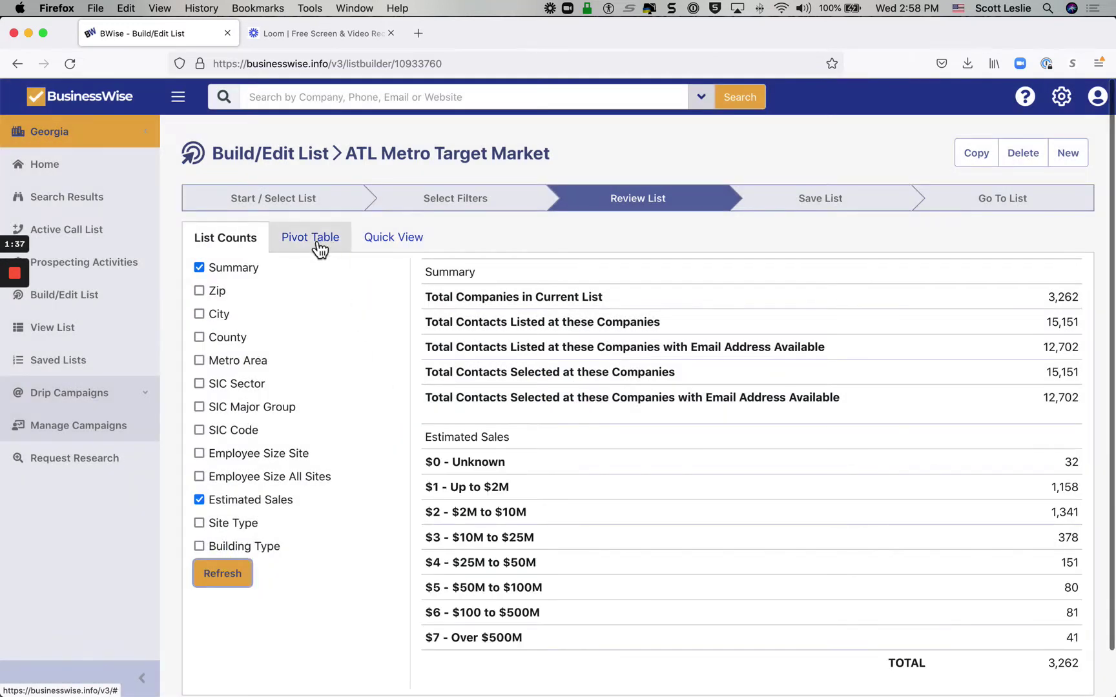
# - Build a pivot table with Metro Area rows against SIC sectors
pyautogui.click(309, 247)
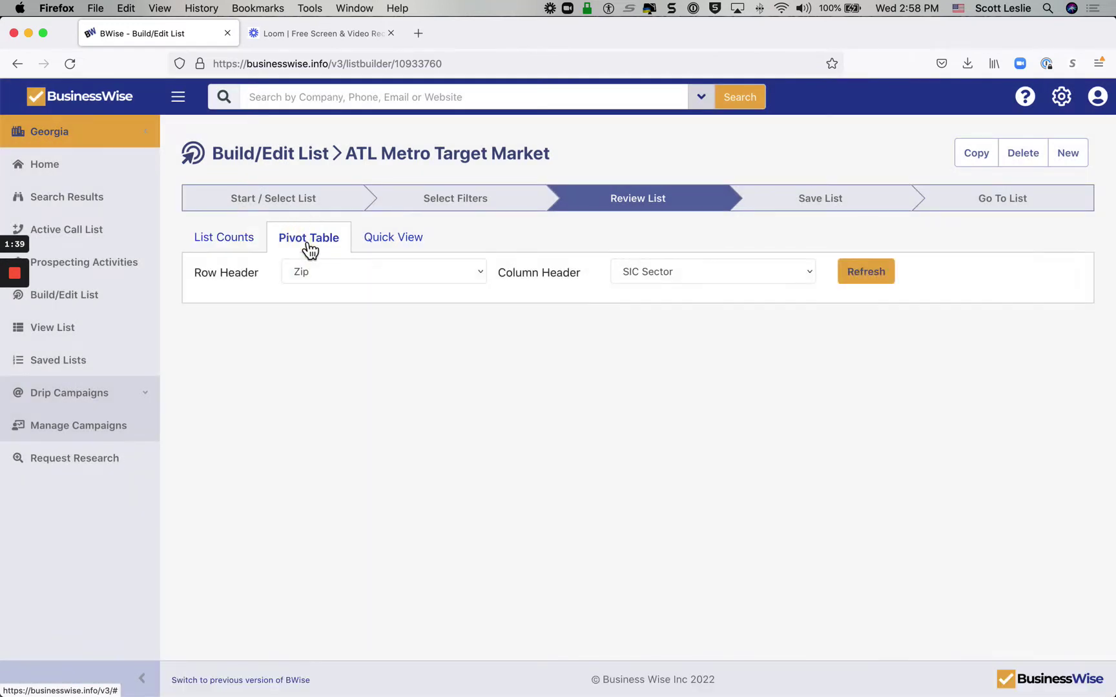
pyautogui.click(480, 275)
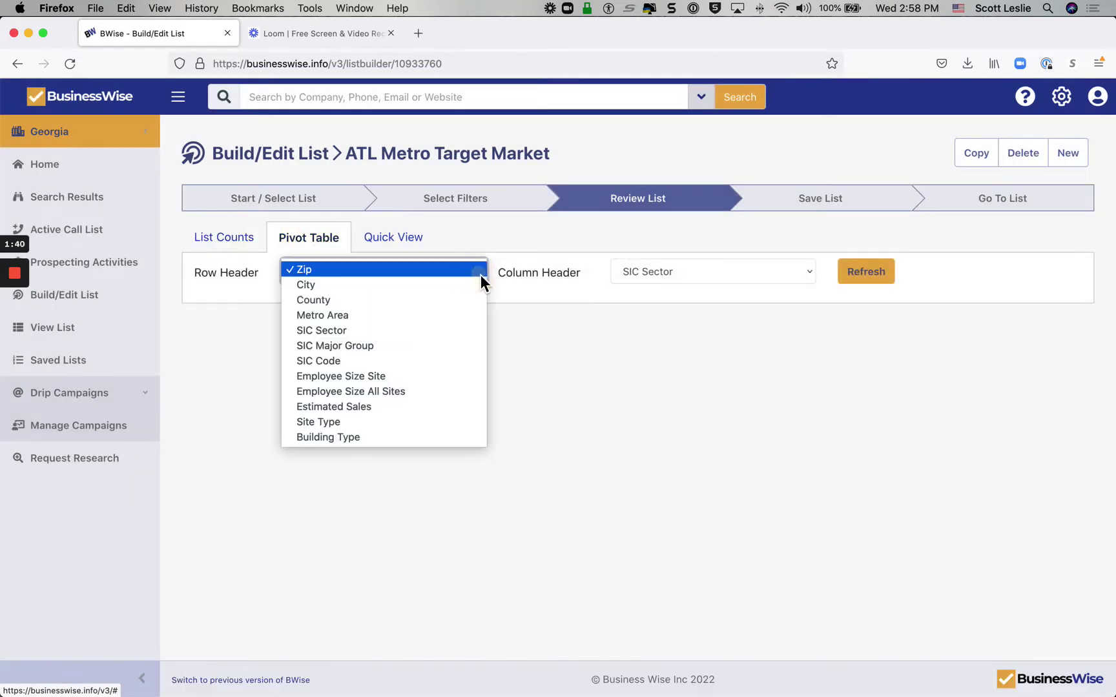
pyautogui.click(348, 319)
pyautogui.click(871, 274)
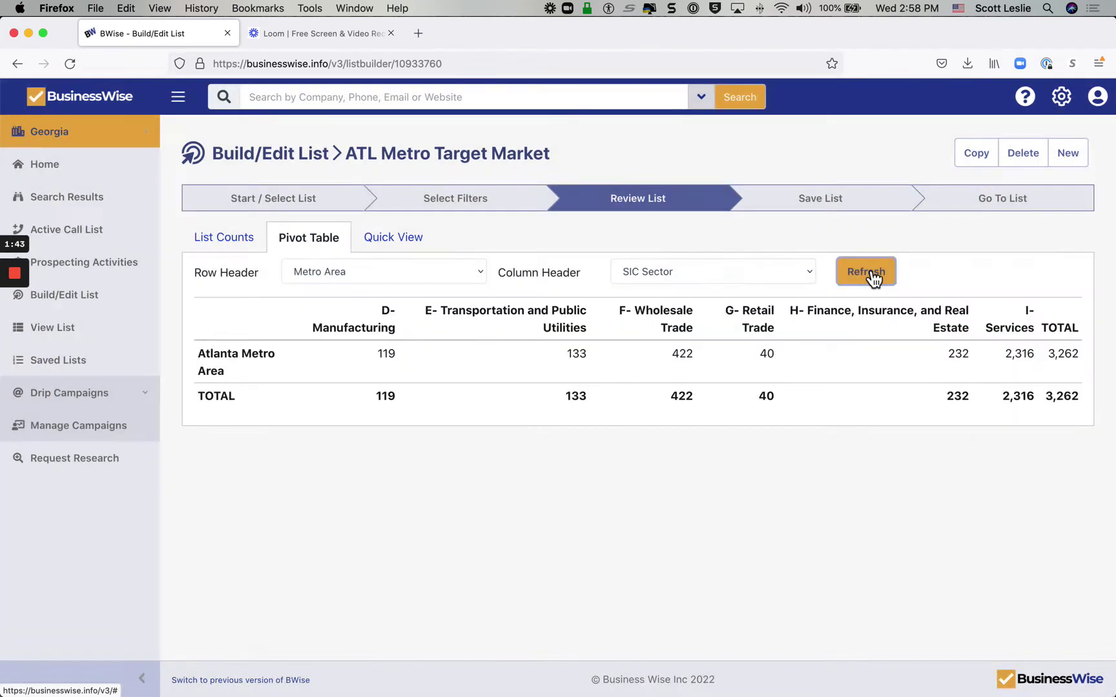
# - Show the Quick View of the 3,262 companies and page ahead to records 51–75
pyautogui.click(407, 247)
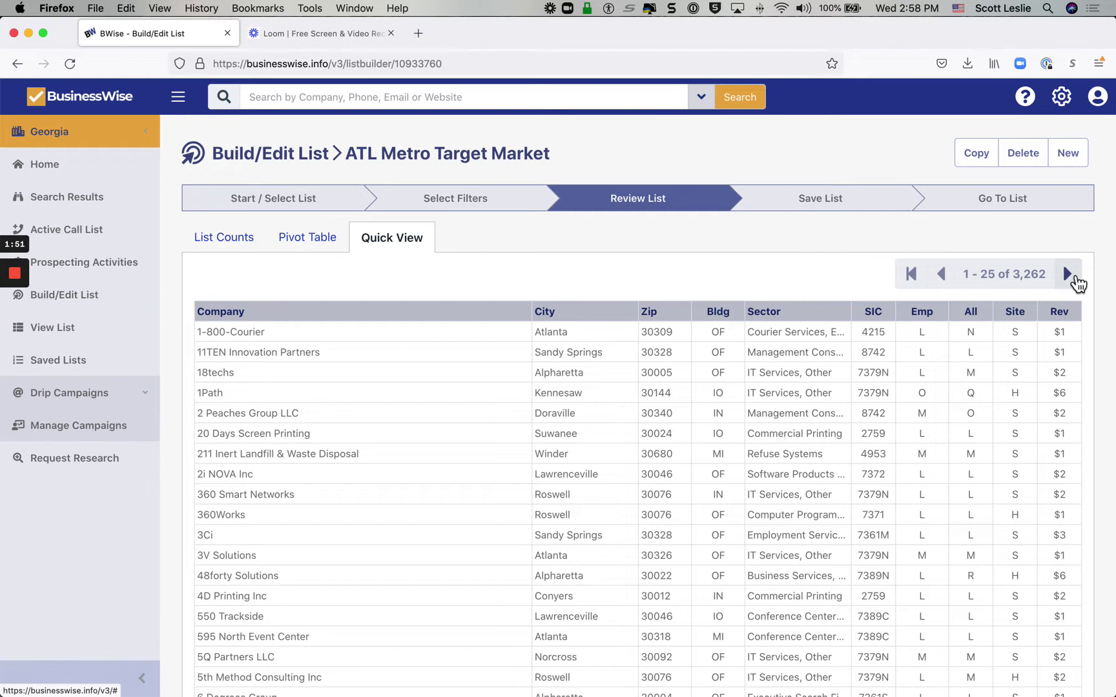
pyautogui.click(1068, 274)
pyautogui.click(1068, 274)
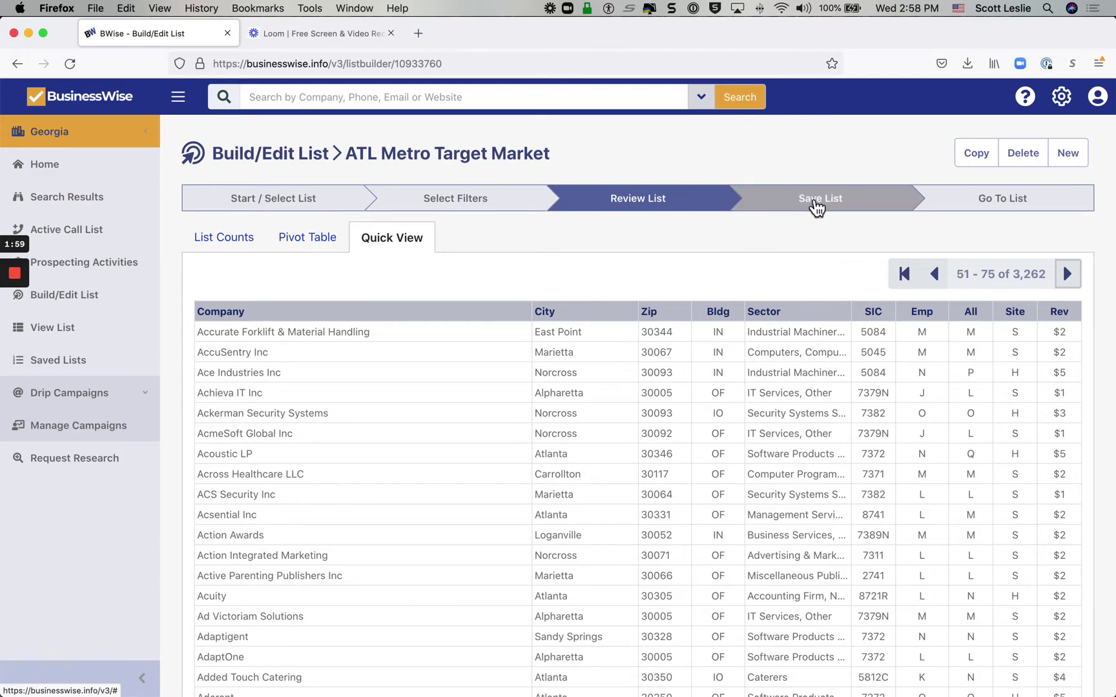
# - Open the full ATL Metro Target Market list, then go to the Saved Lists page
pyautogui.click(1025, 202)
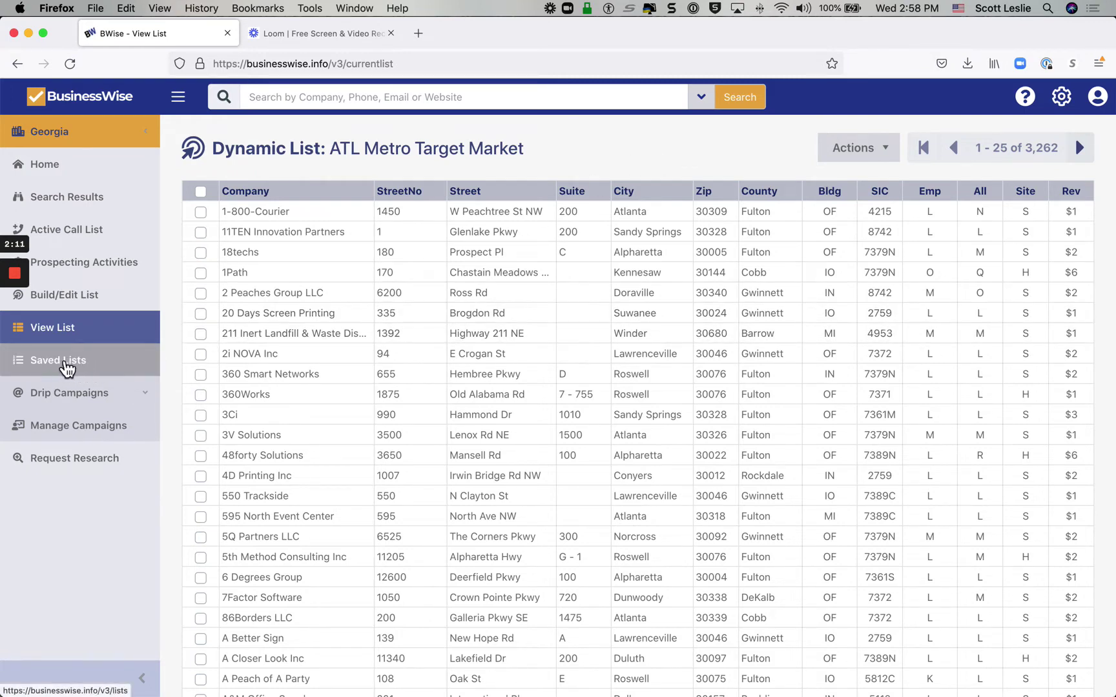
pyautogui.click(58, 363)
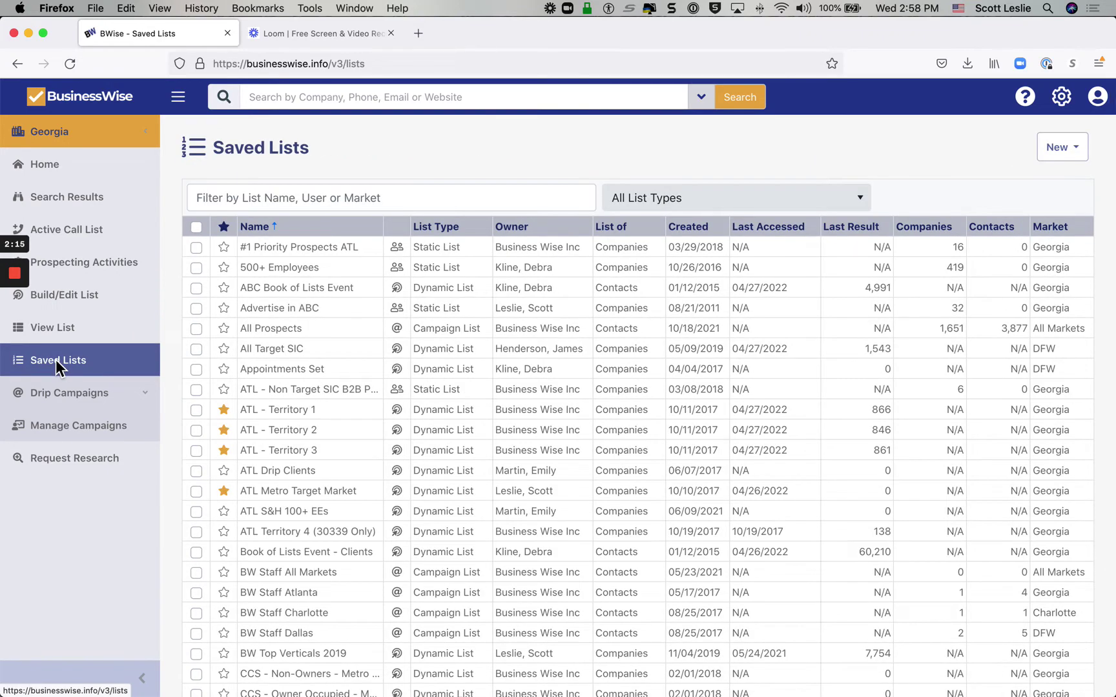
# - Filter saved lists by 'target', then by an owner's name, then clear the filter
pyautogui.click(362, 200)
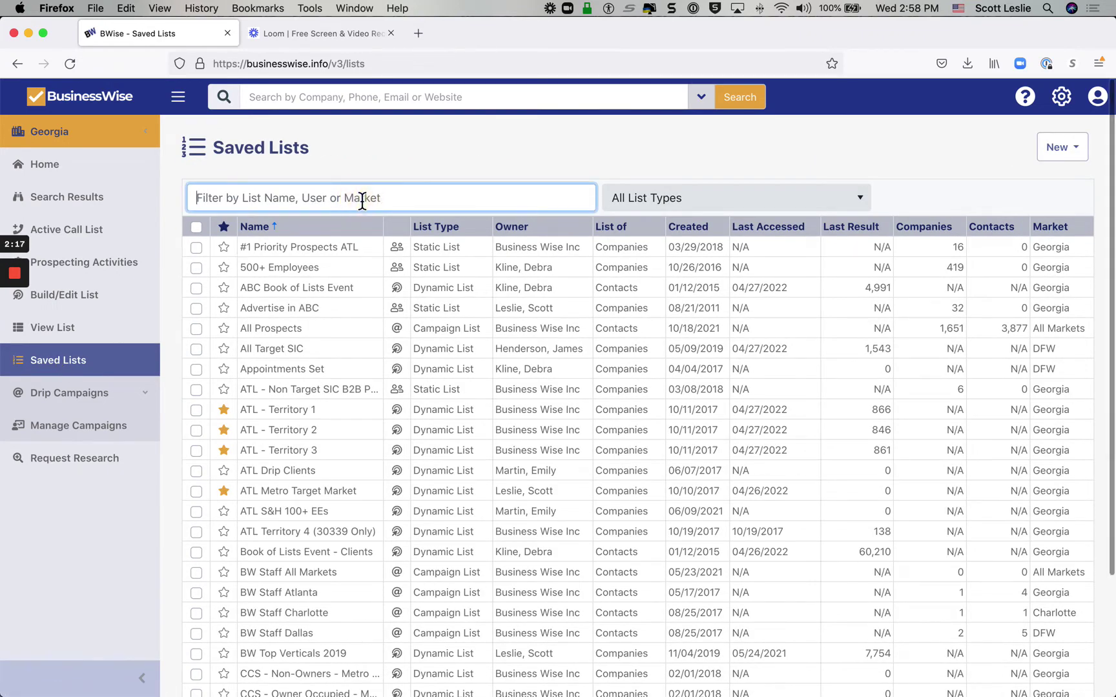
pyautogui.write('target')
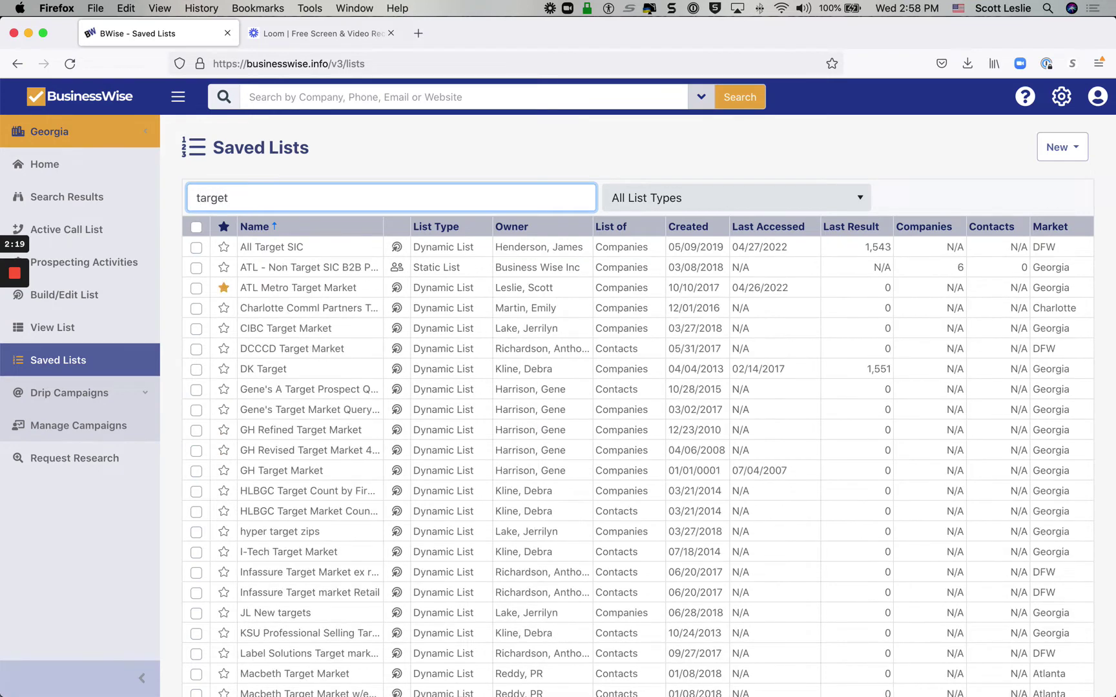
pyautogui.press('BackSpace')
pyautogui.press('BackSpace')
pyautogui.press('BackSpace')
pyautogui.press('BackSpace')
pyautogui.press('BackSpace')
pyautogui.press('BackSpace')
pyautogui.write('scott')
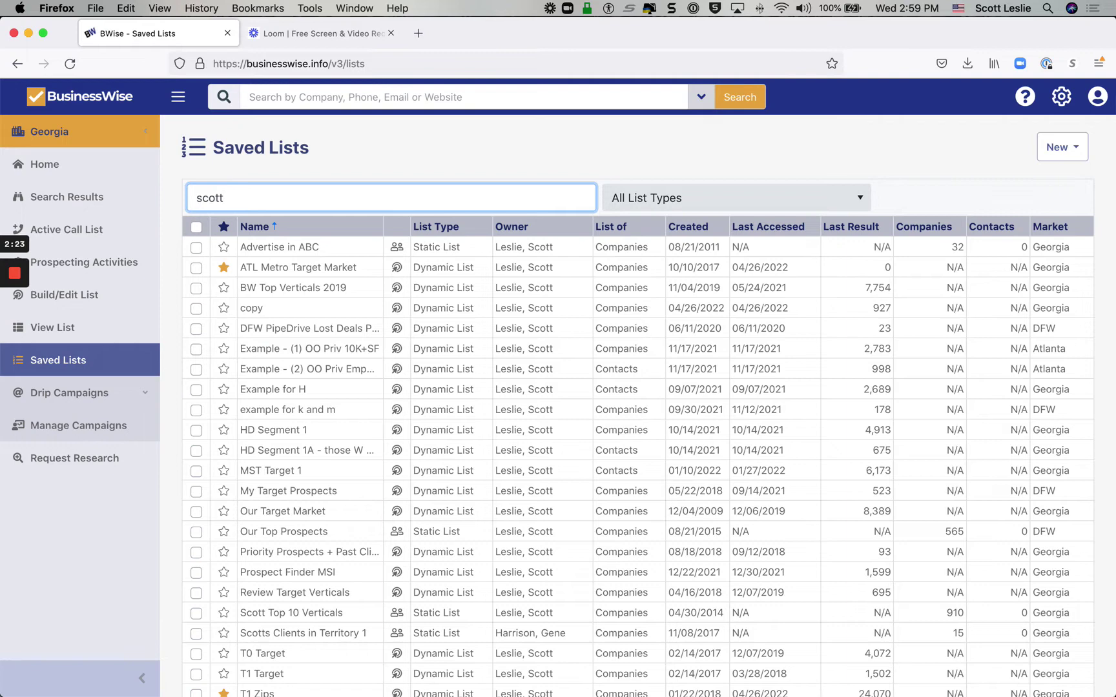
pyautogui.press('BackSpace')
pyautogui.press('BackSpace')
pyautogui.press('BackSpace')
pyautogui.press('BackSpace')
pyautogui.press('BackSpace')
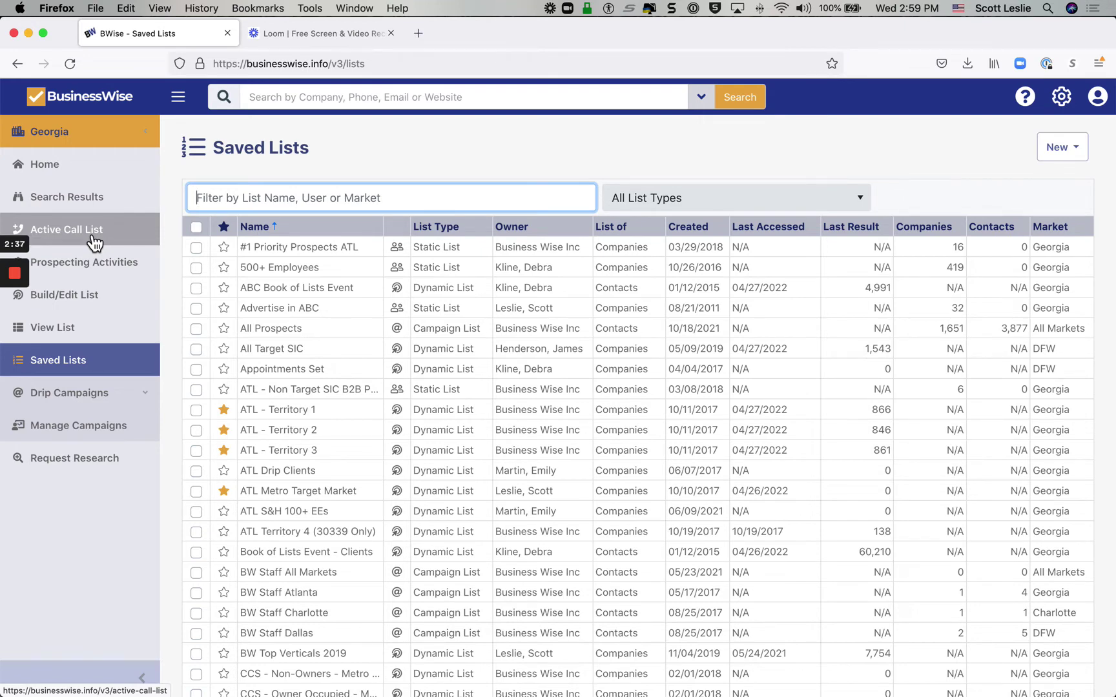
# - View the current list and its actions, open the active call list, then go to Build/Edit List
pyautogui.click(72, 332)
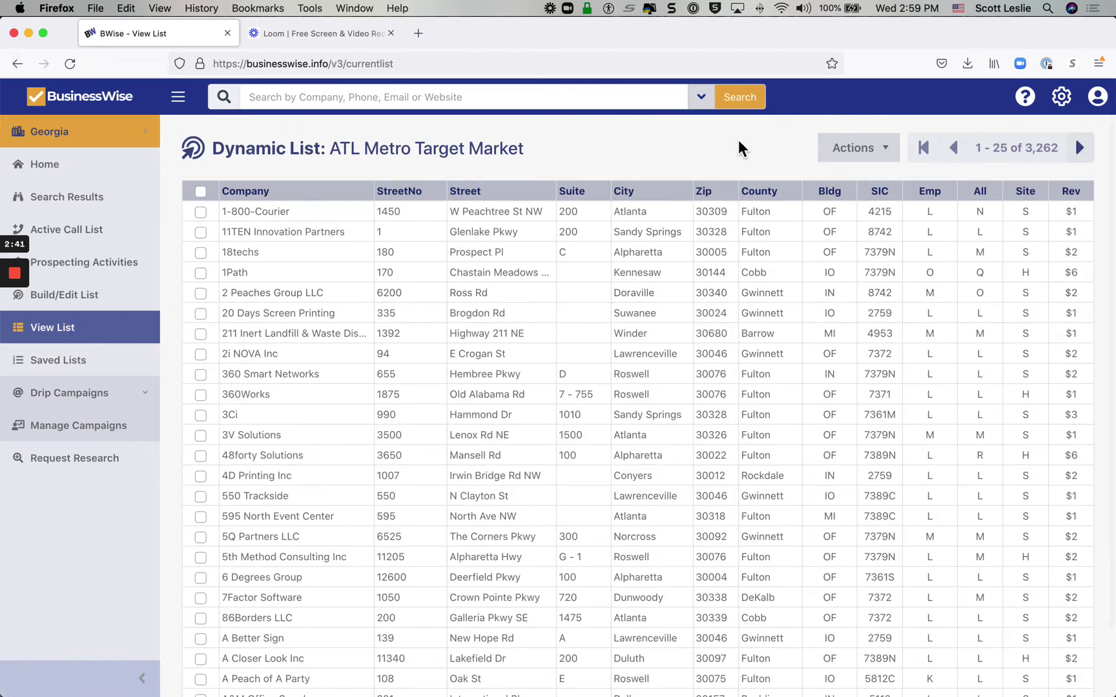
pyautogui.click(894, 151)
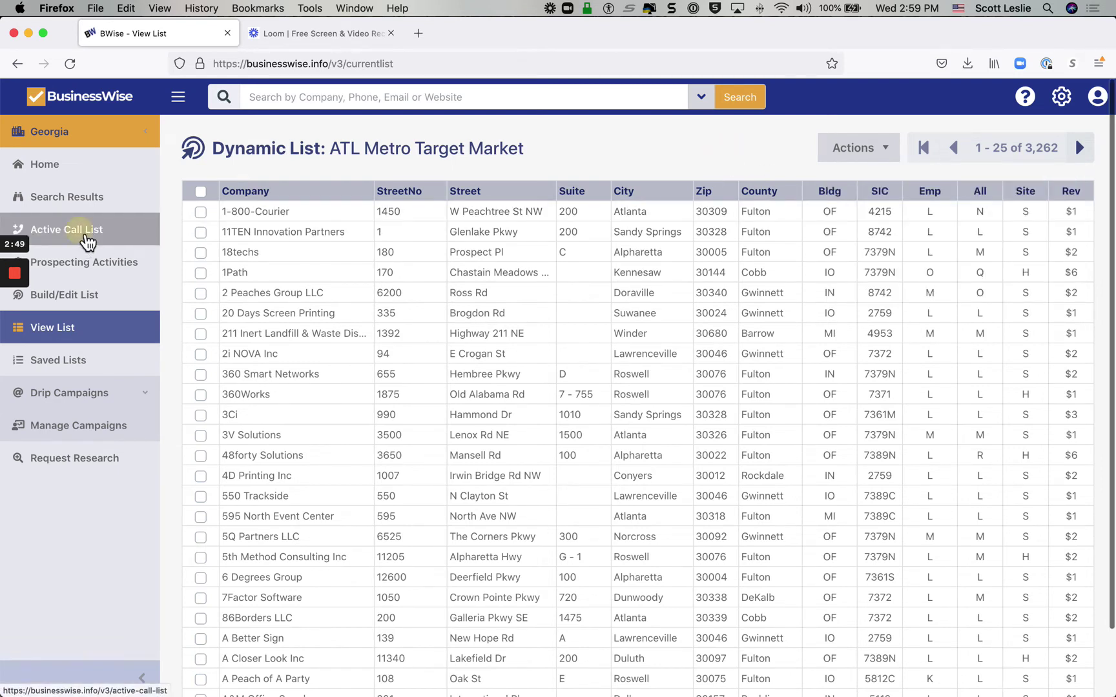
pyautogui.click(82, 234)
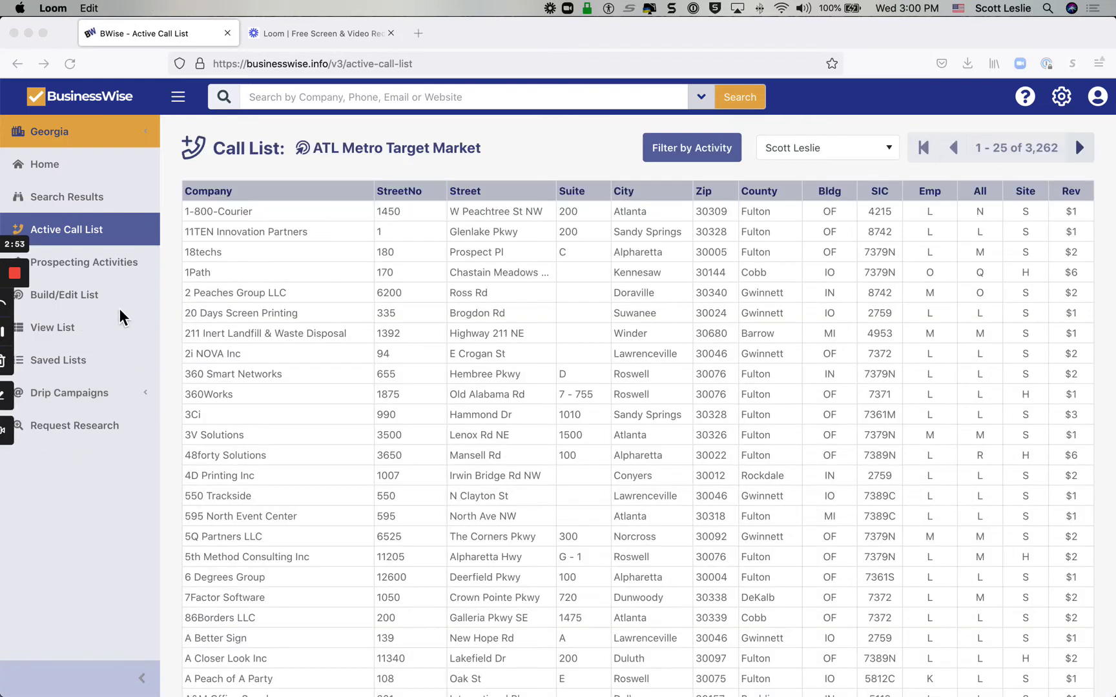
pyautogui.click(80, 298)
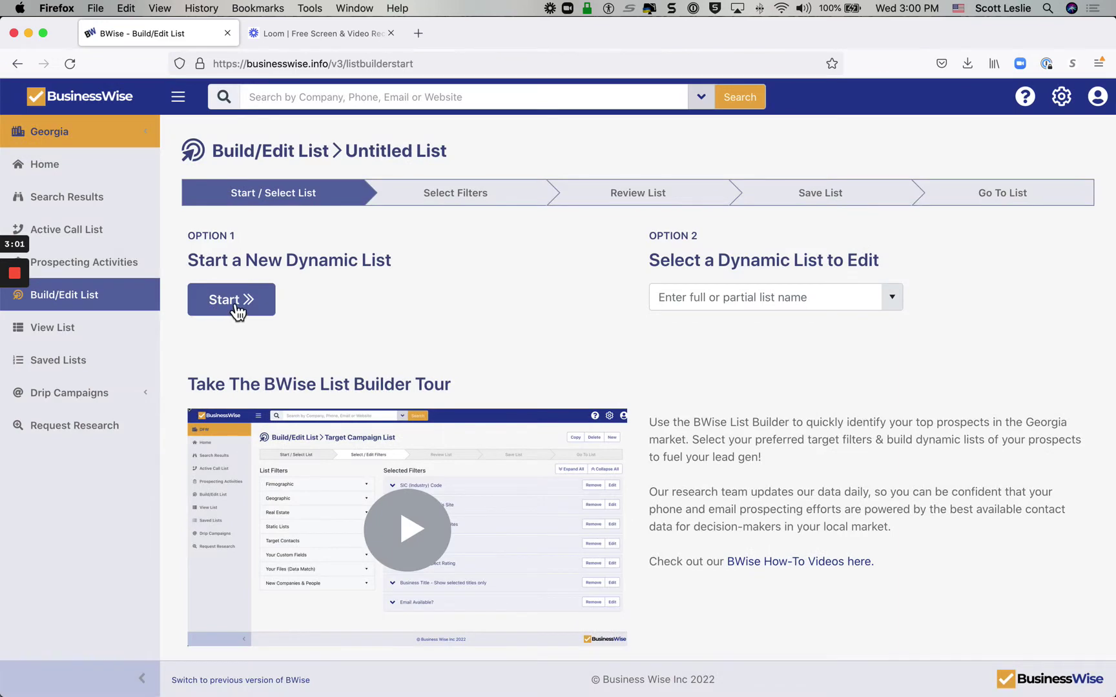
# - Start a new dynamic list and expand Firmographic, Geographic, Real Estate, Static Lists and Target Contacts filters
pyautogui.click(236, 301)
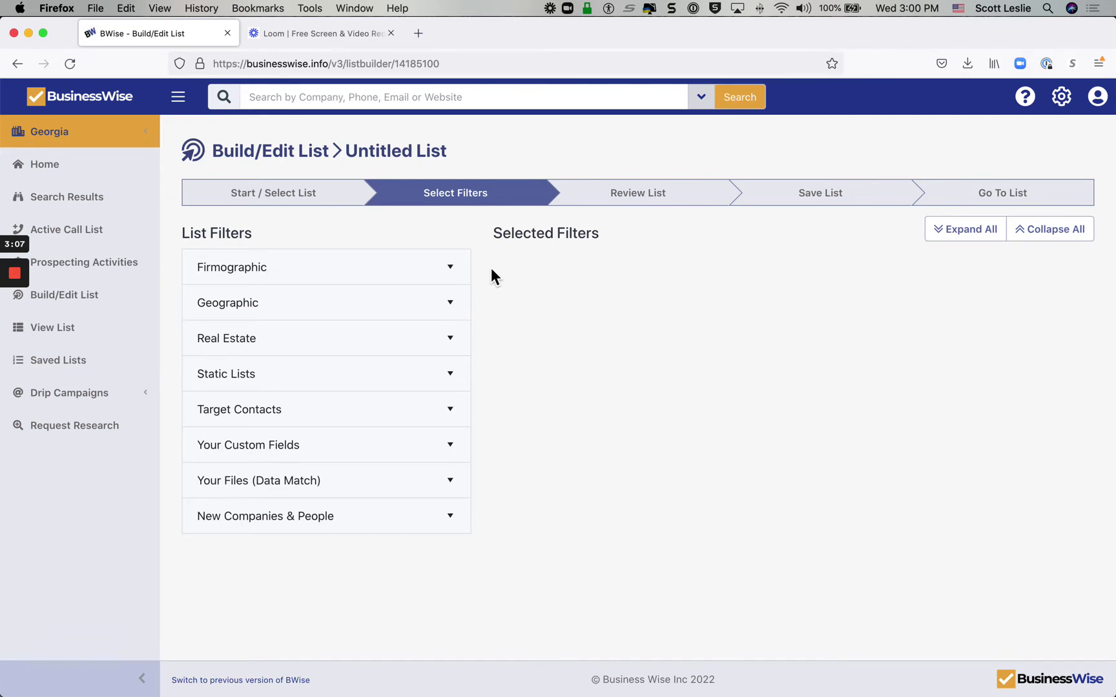
pyautogui.click(451, 269)
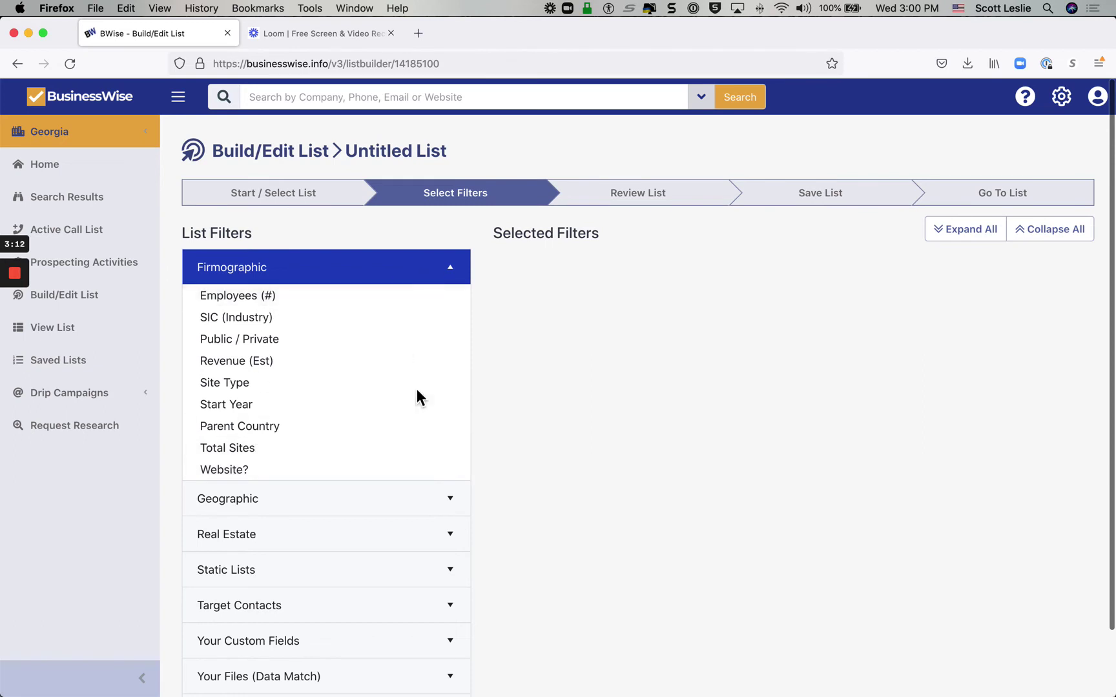
pyautogui.click(451, 501)
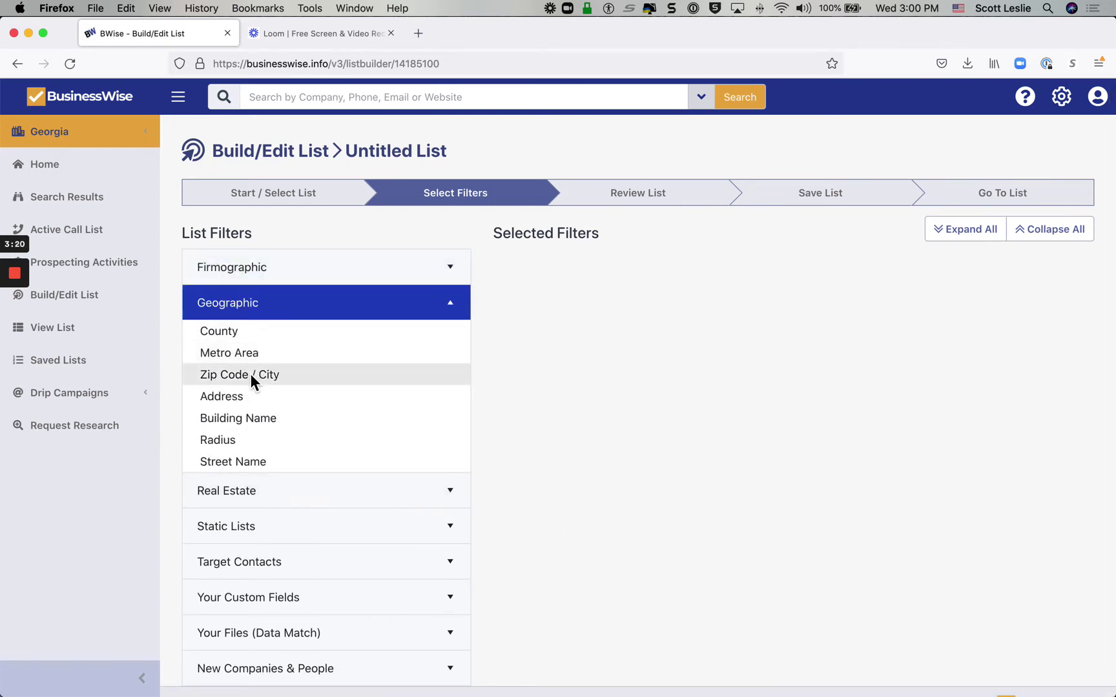
pyautogui.click(447, 491)
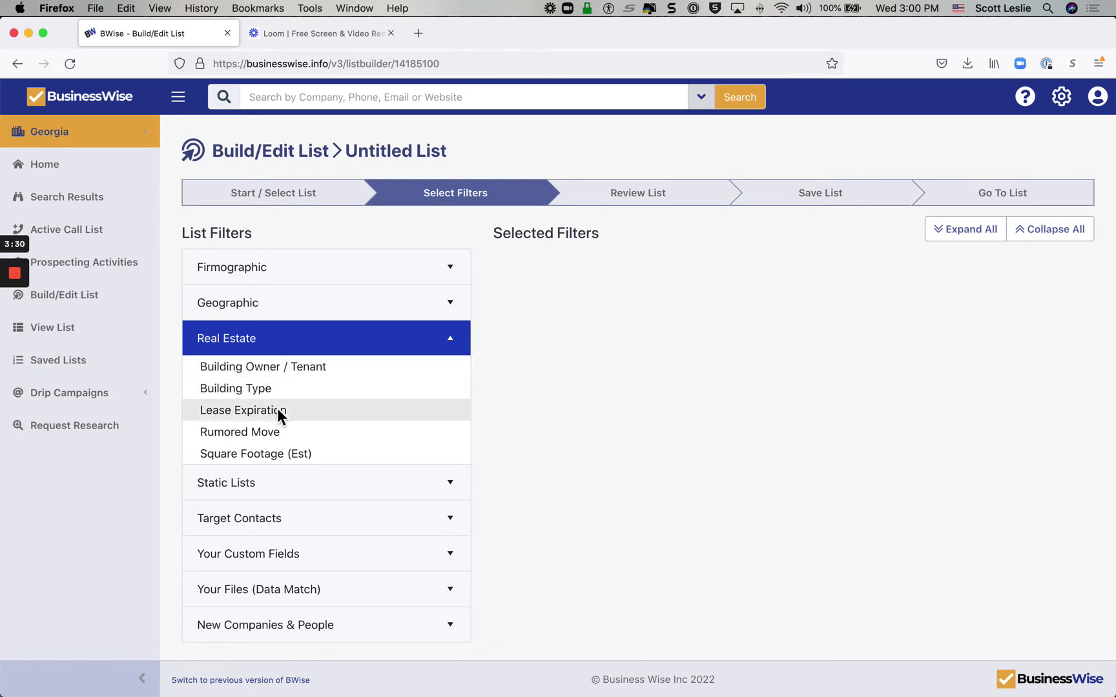
pyautogui.click(453, 486)
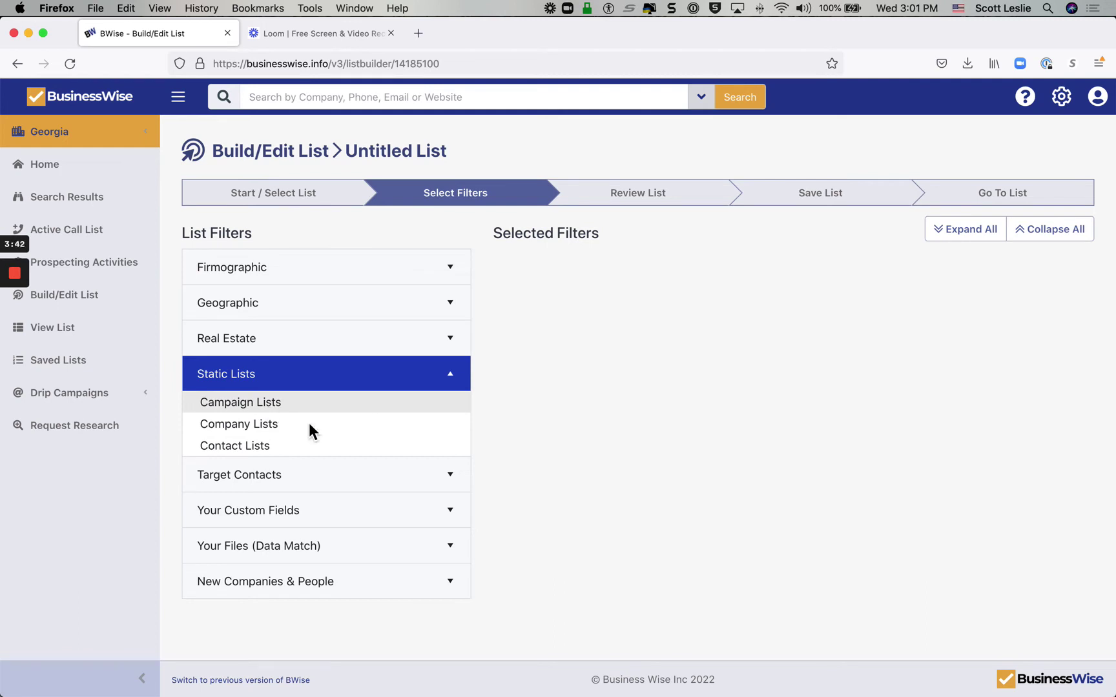
pyautogui.click(448, 476)
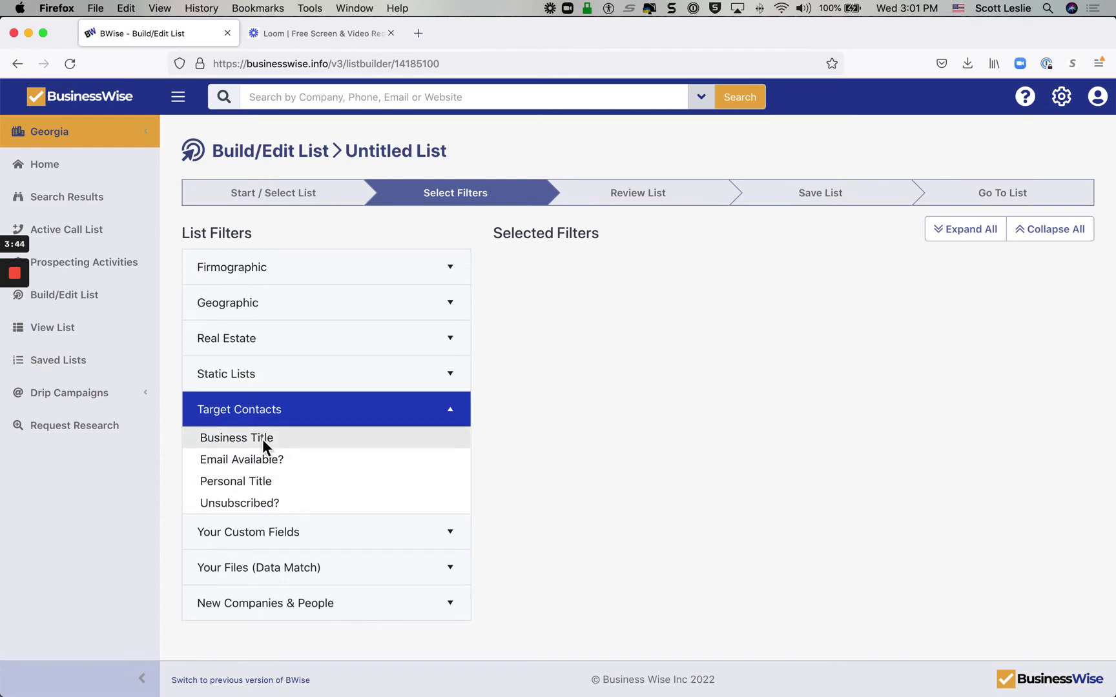
# - Open the Business Title filter and match all titles containing 'chief'
pyautogui.click(262, 439)
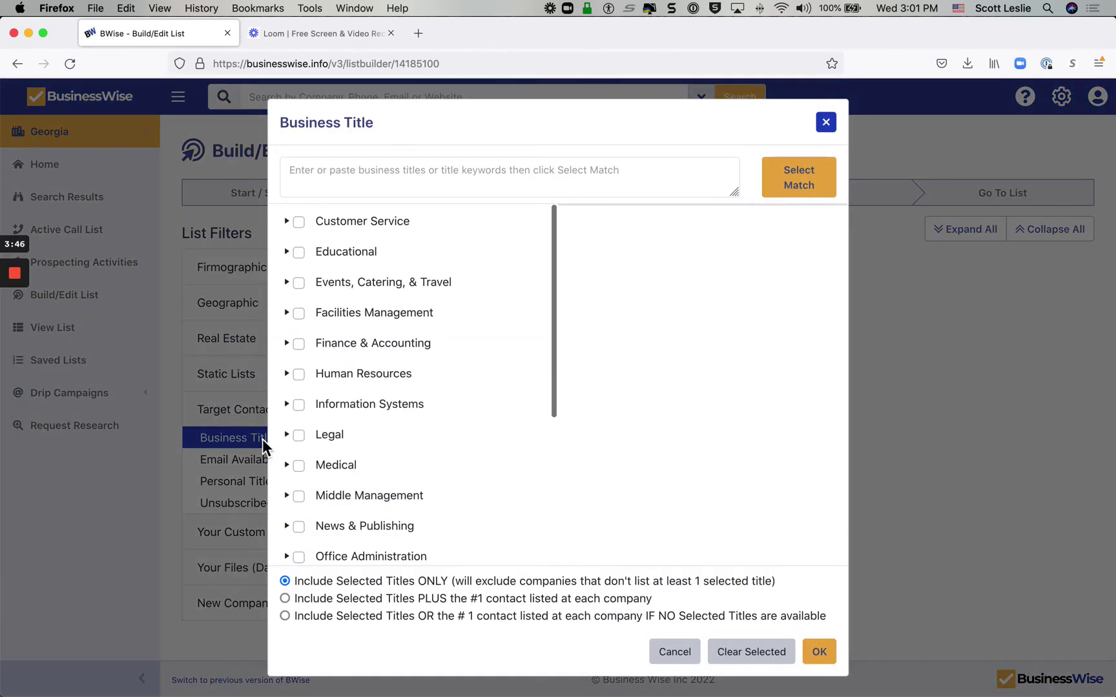
pyautogui.click(494, 179)
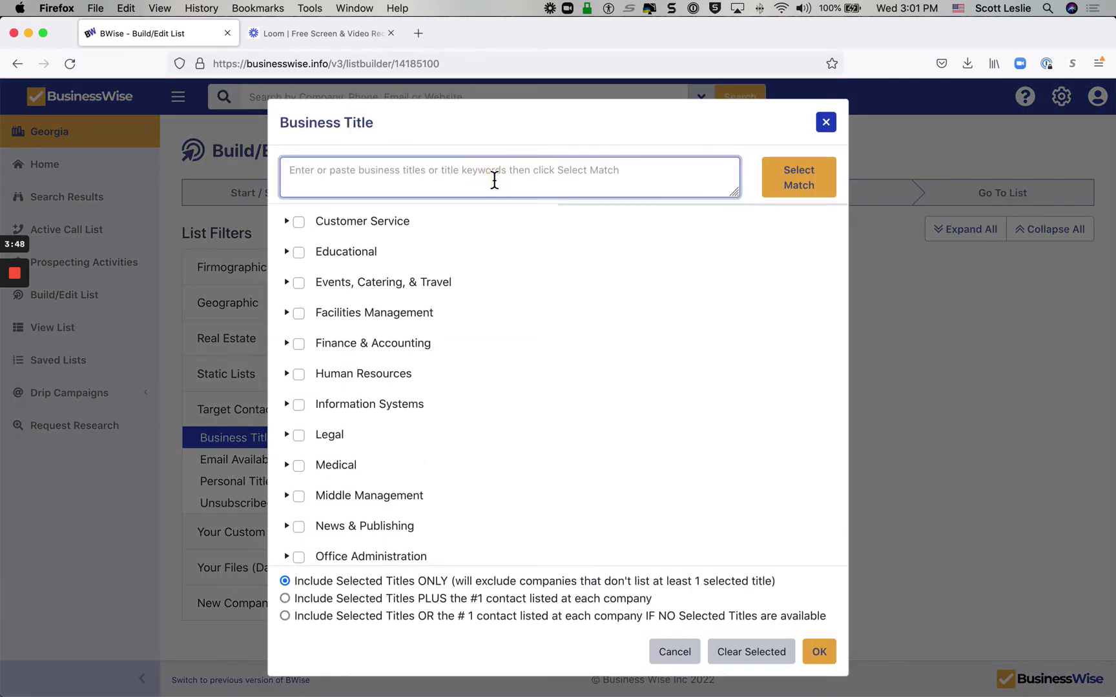
pyautogui.write('cbuef==')
pyautogui.press('BackSpace')
pyautogui.press('BackSpace')
pyautogui.press('BackSpace')
pyautogui.press('BackSpace')
pyautogui.press('BackSpace')
pyautogui.press('BackSpace')
pyautogui.write('hd')
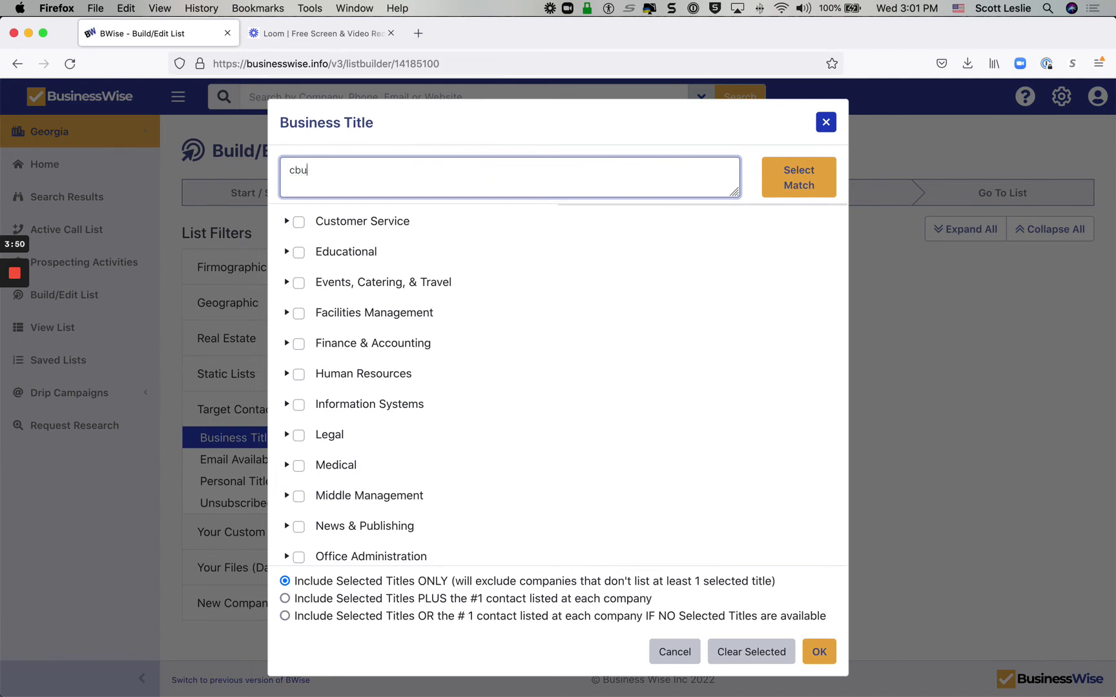
pyautogui.press('BackSpace')
pyautogui.write('ief')
pyautogui.click(815, 184)
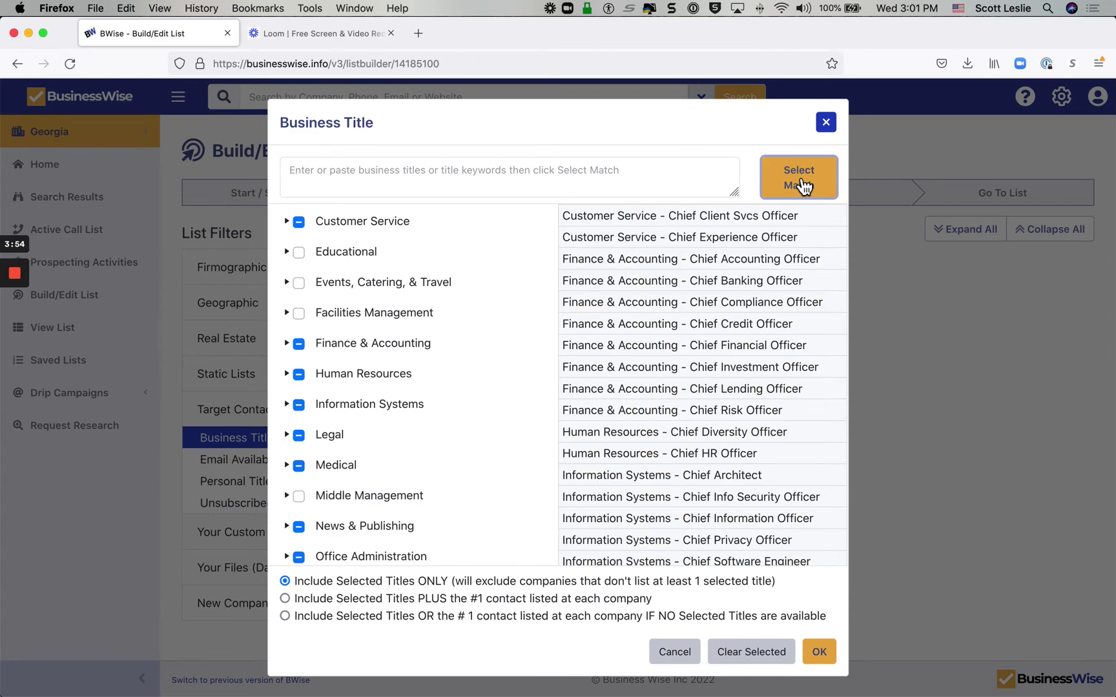
# - Remove Chief Banking, Investment and Compliance Officer from the matches and apply the filter
pyautogui.scroll(-10, 733, 440)
pyautogui.scroll(10, 733, 438)
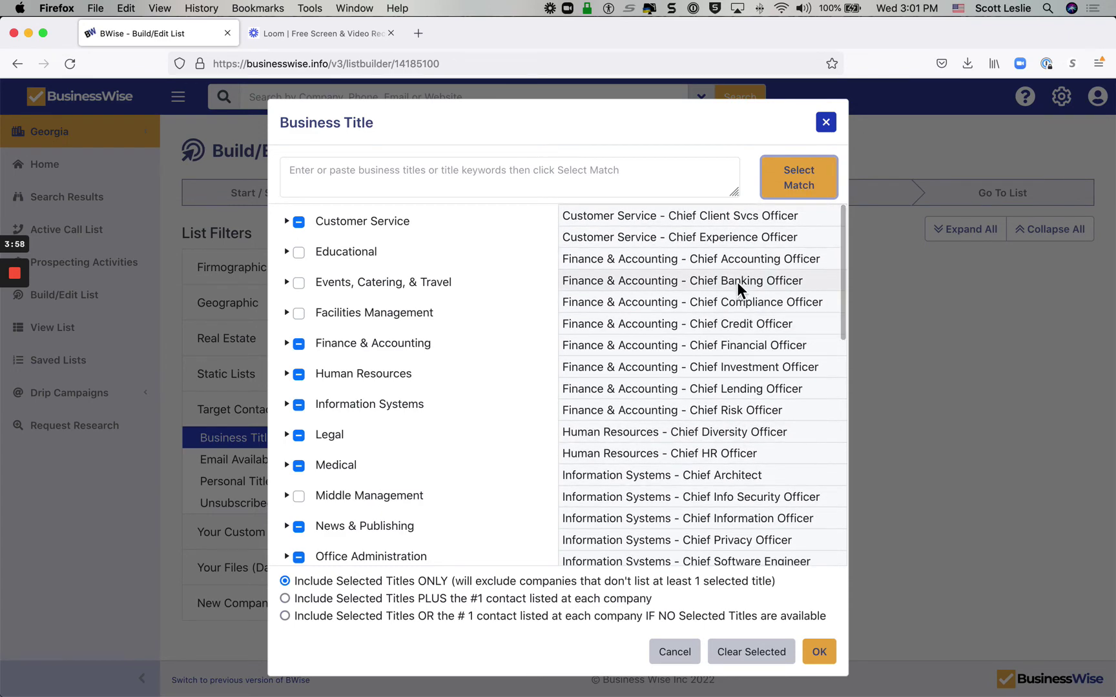
pyautogui.click(736, 281)
pyautogui.click(741, 348)
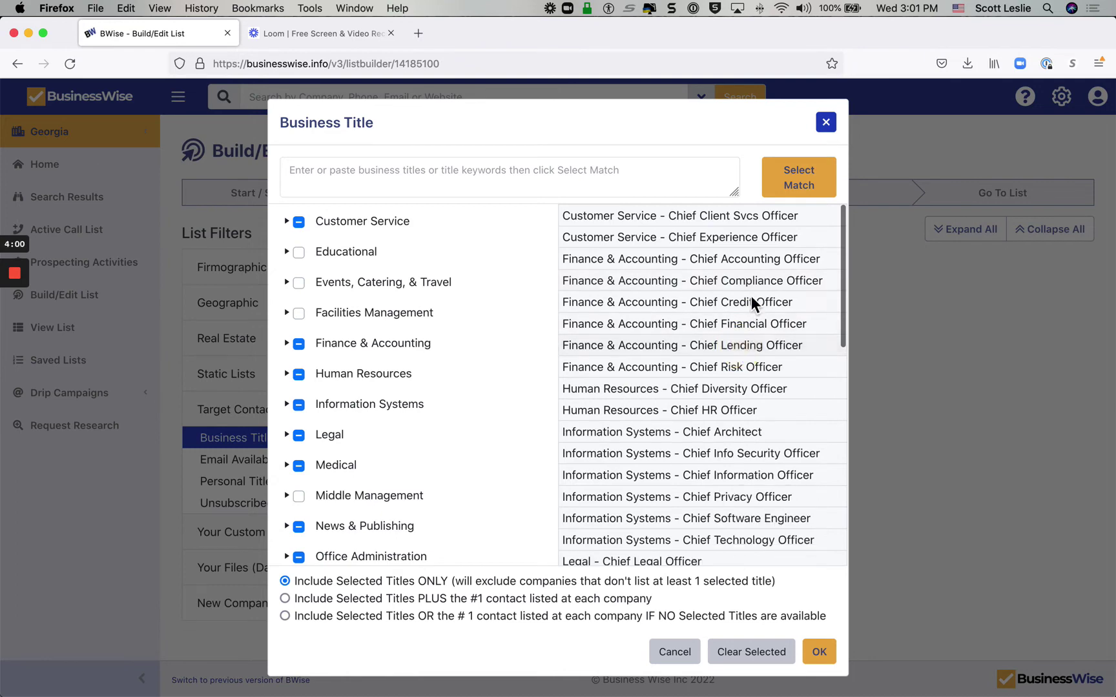
pyautogui.click(758, 279)
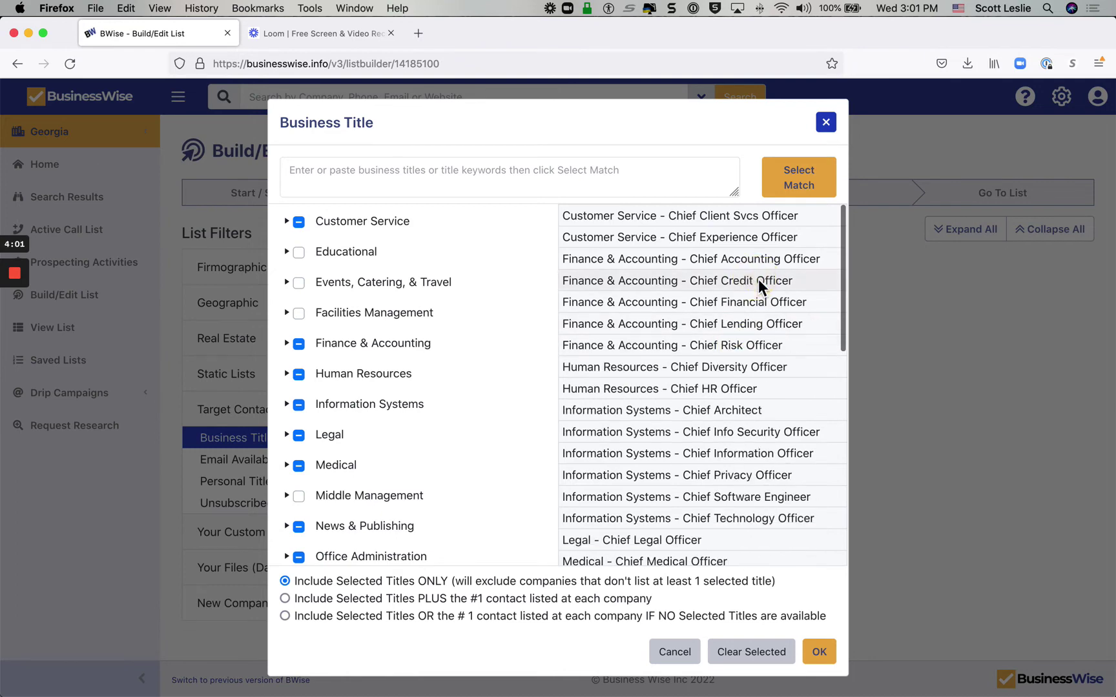
pyautogui.click(819, 653)
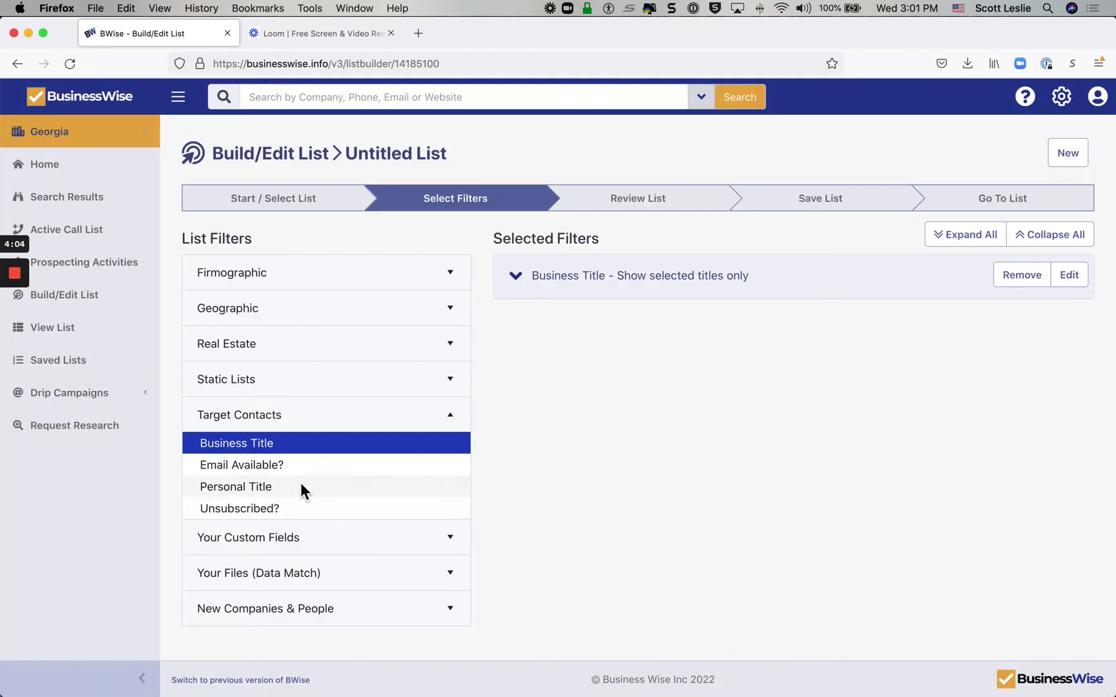
# - Try the Current Bank custom-field filter with Citizens Trust Bank, then close it without applying
pyautogui.click(275, 536)
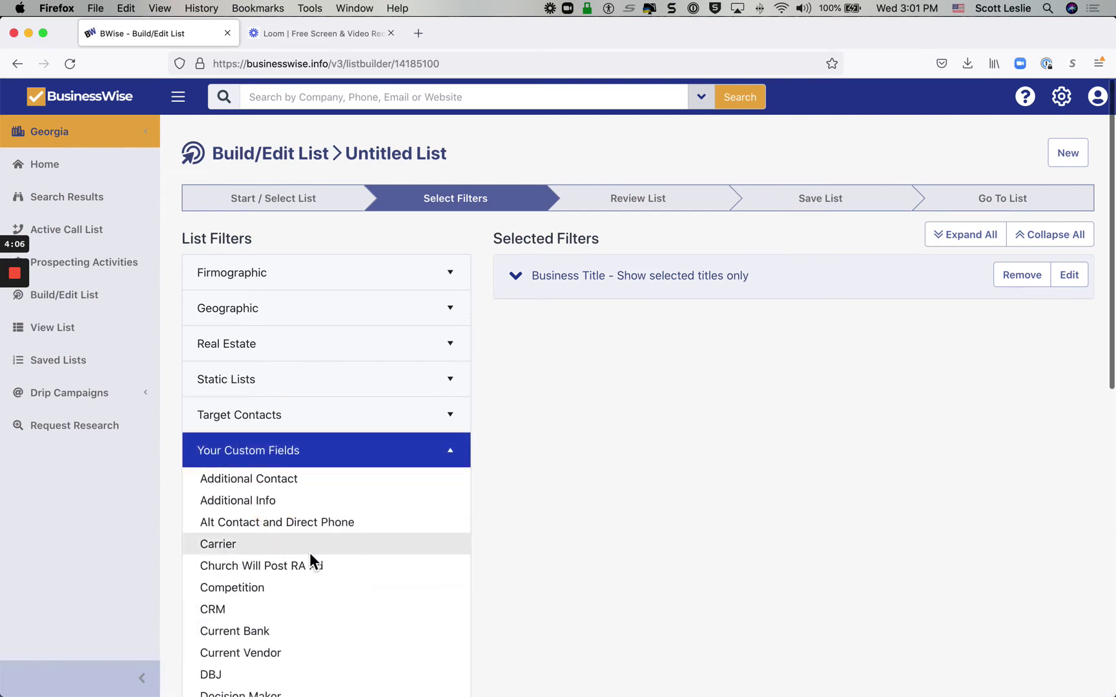
pyautogui.scroll(-3, 310, 553)
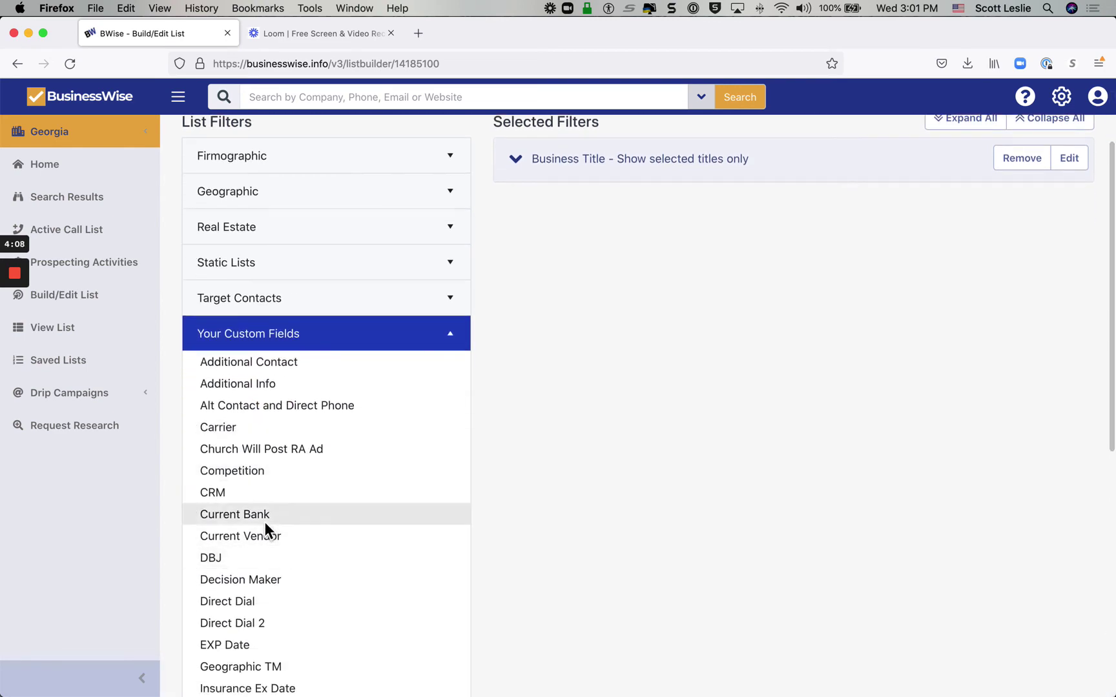
pyautogui.click(266, 523)
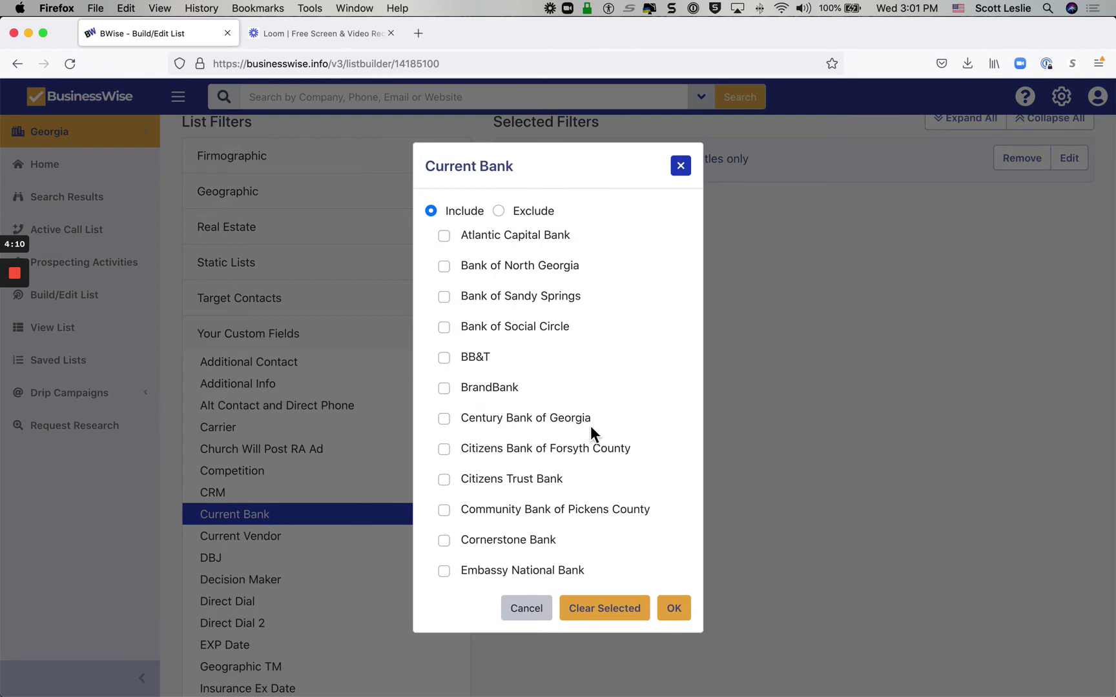
pyautogui.scroll(-3, 631, 419)
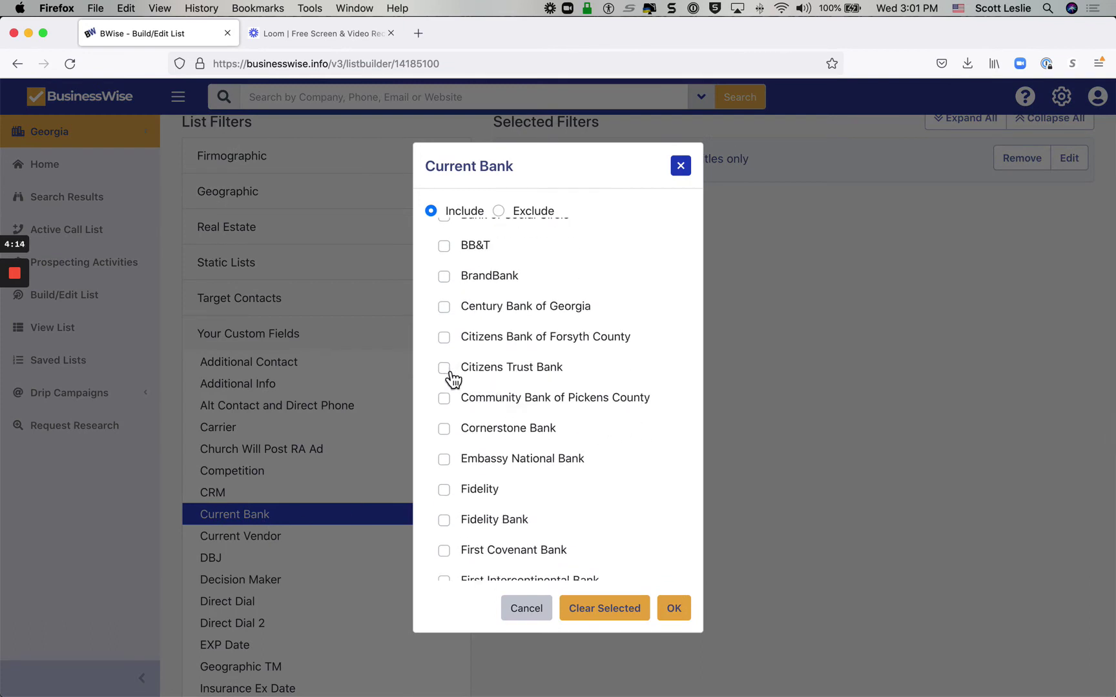
pyautogui.click(445, 368)
pyautogui.click(680, 166)
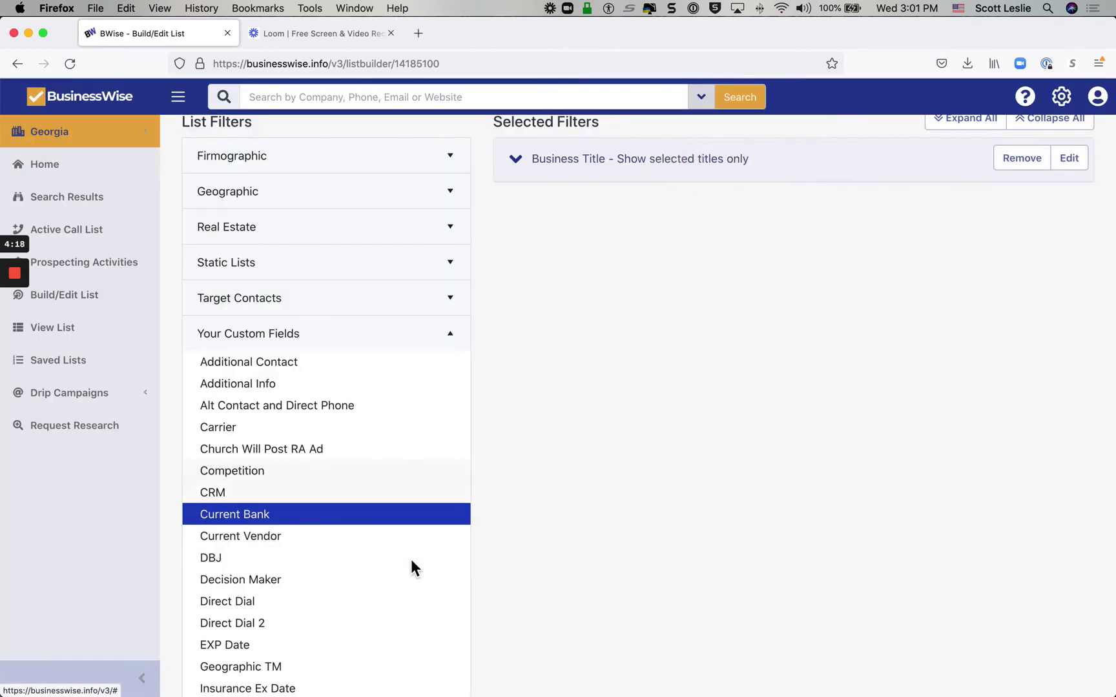
# - Expand the Your Files (Data Match) filter category
pyautogui.scroll(-6, 411, 569)
pyautogui.scroll(-2, 466, 555)
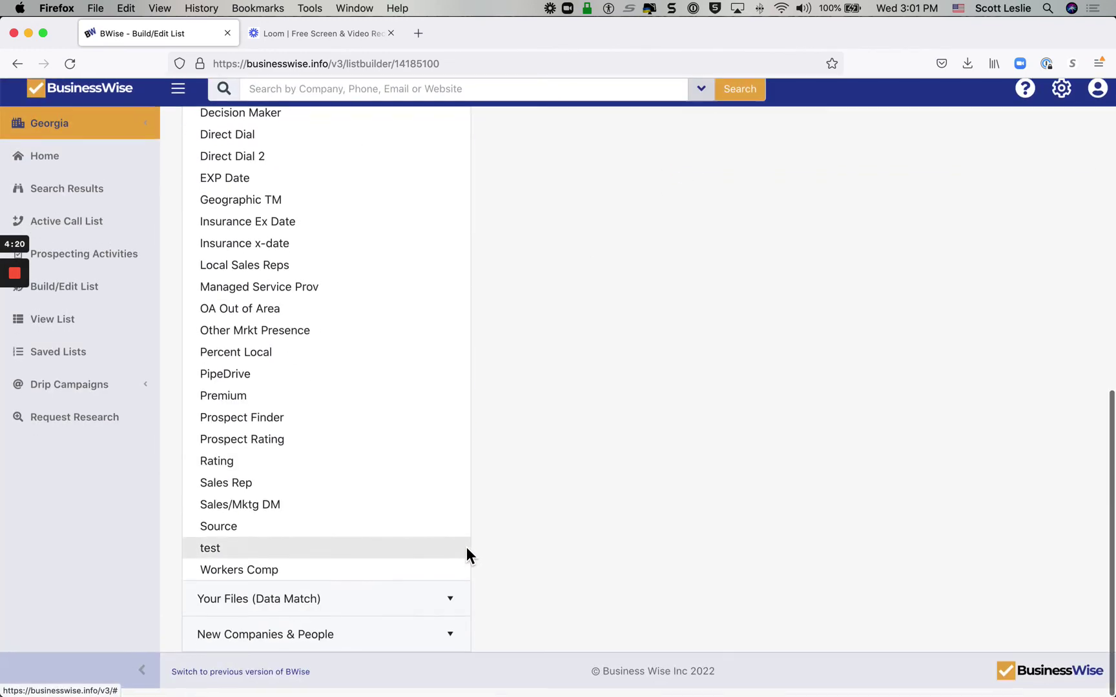
pyautogui.click(441, 605)
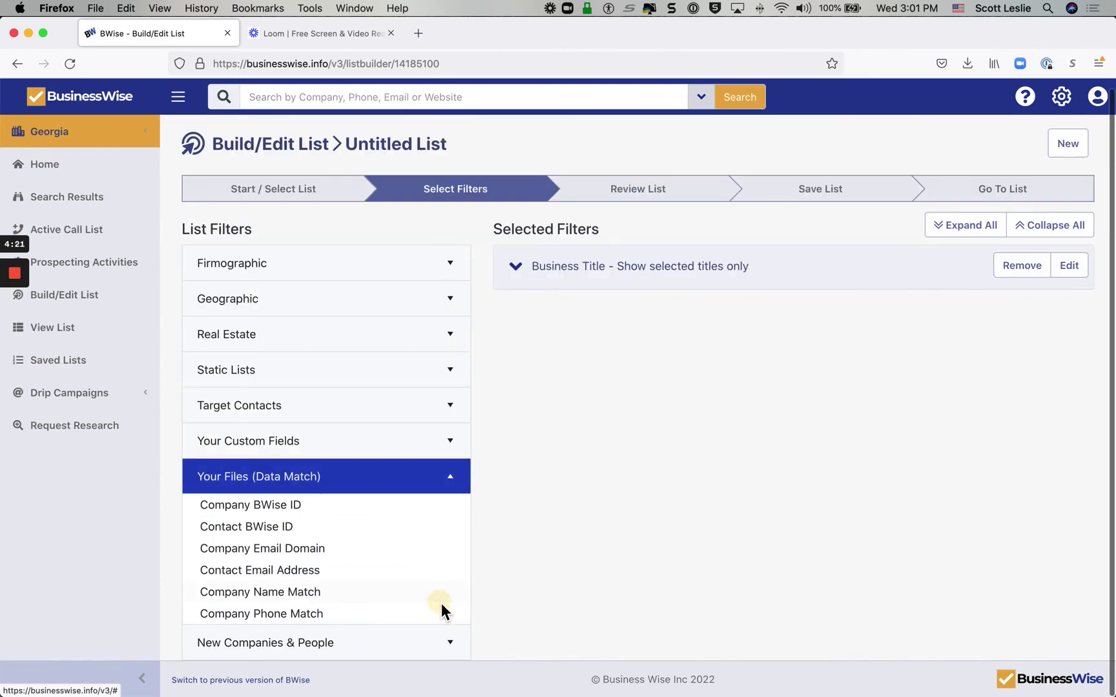
# - Preview the Company Email Domain filter with Exclude selected, then close it without applying
pyautogui.click(308, 552)
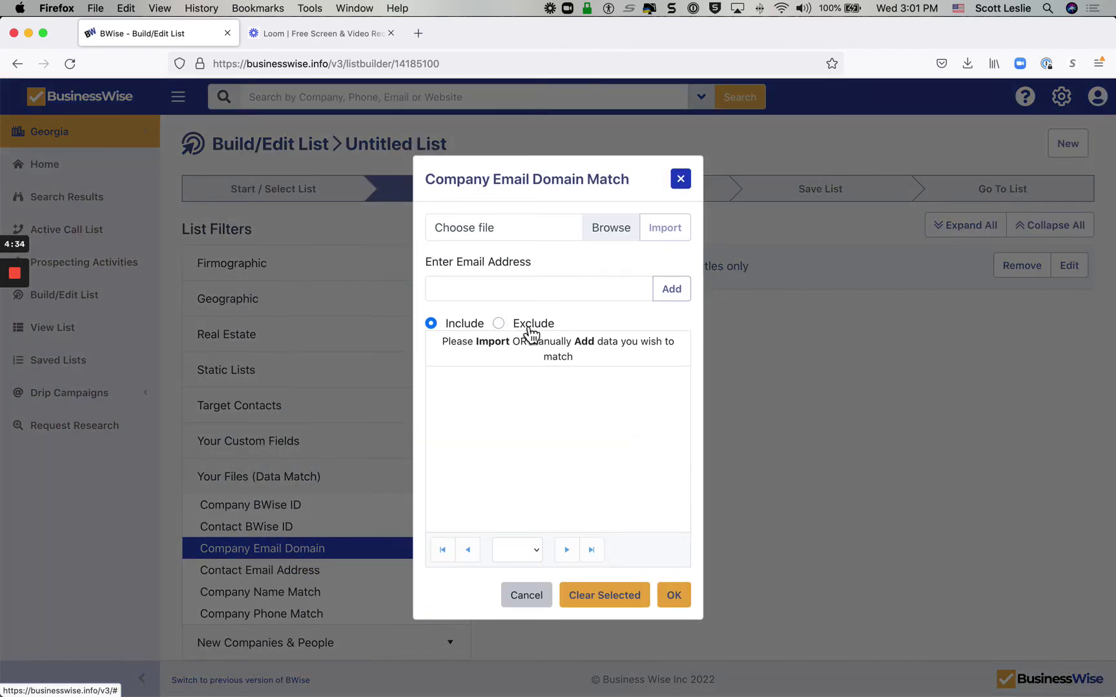
pyautogui.click(498, 324)
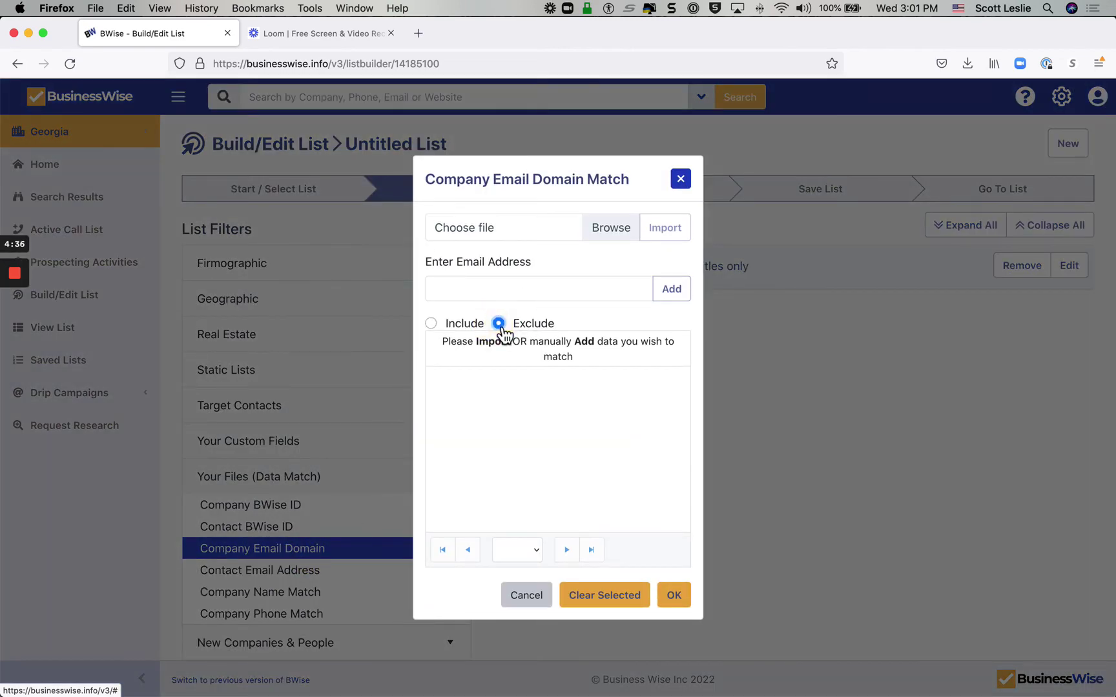
pyautogui.click(680, 179)
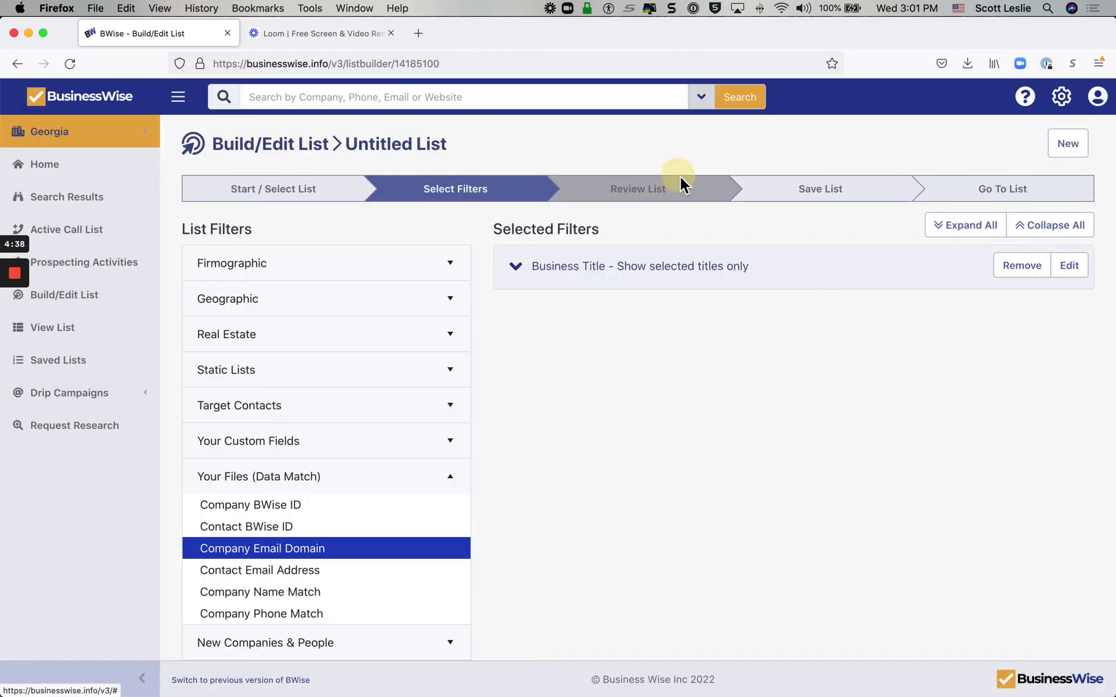
# - Try the New / Added Firms filter with an on-or-after date, then cancel it
pyautogui.click(449, 640)
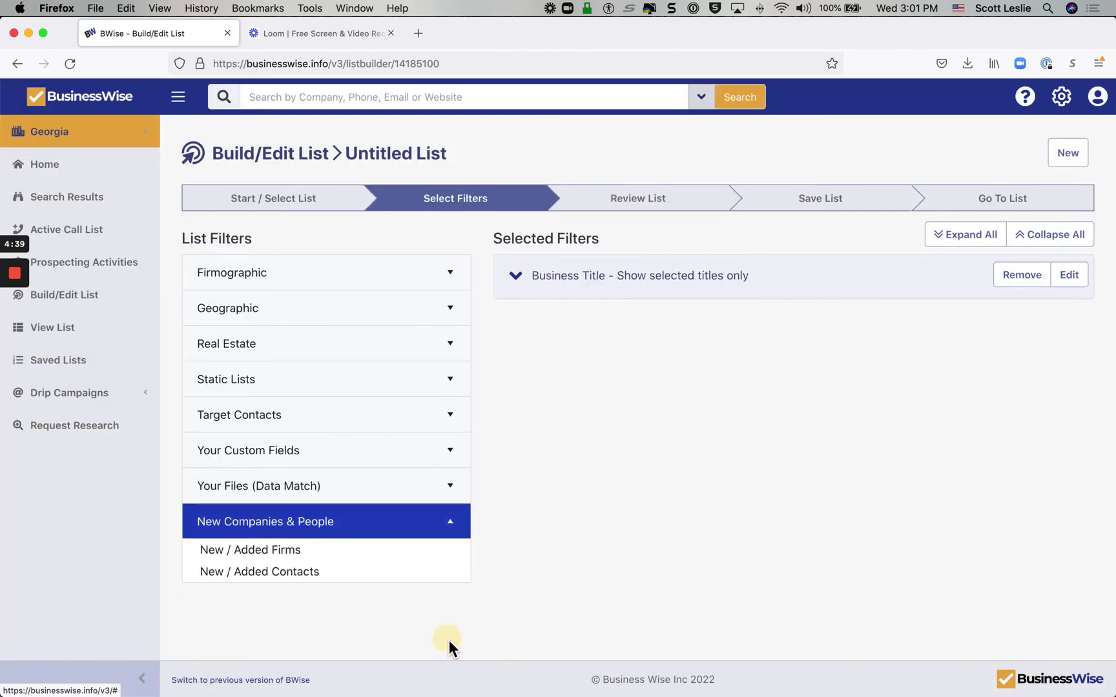
pyautogui.click(286, 551)
pyautogui.click(438, 456)
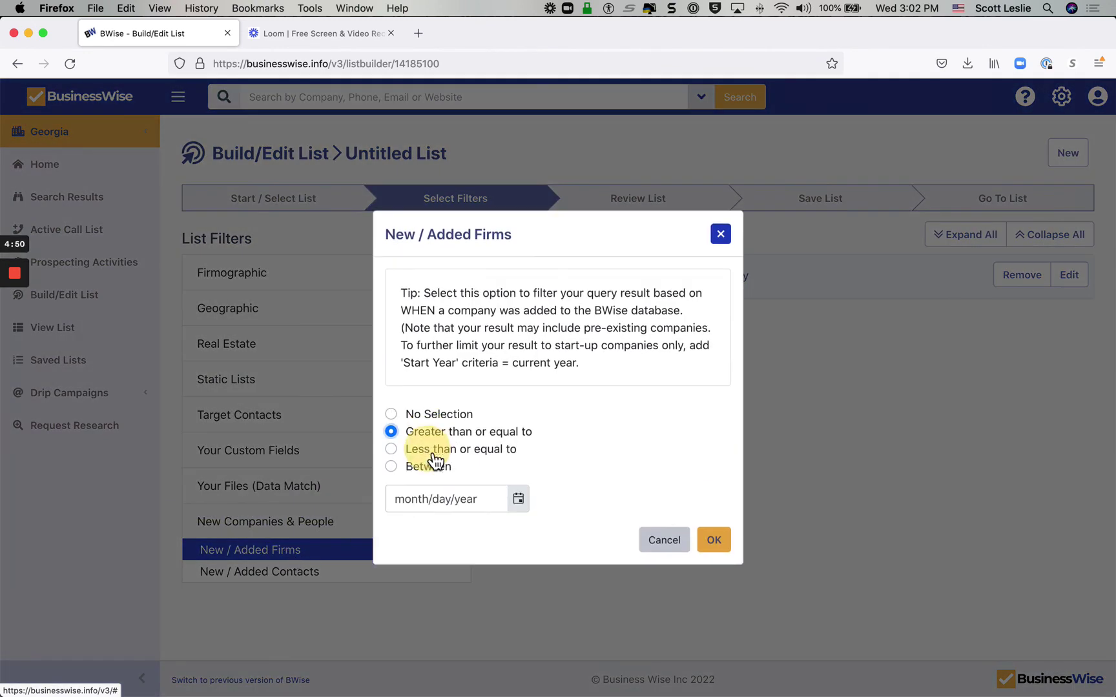
pyautogui.click(523, 509)
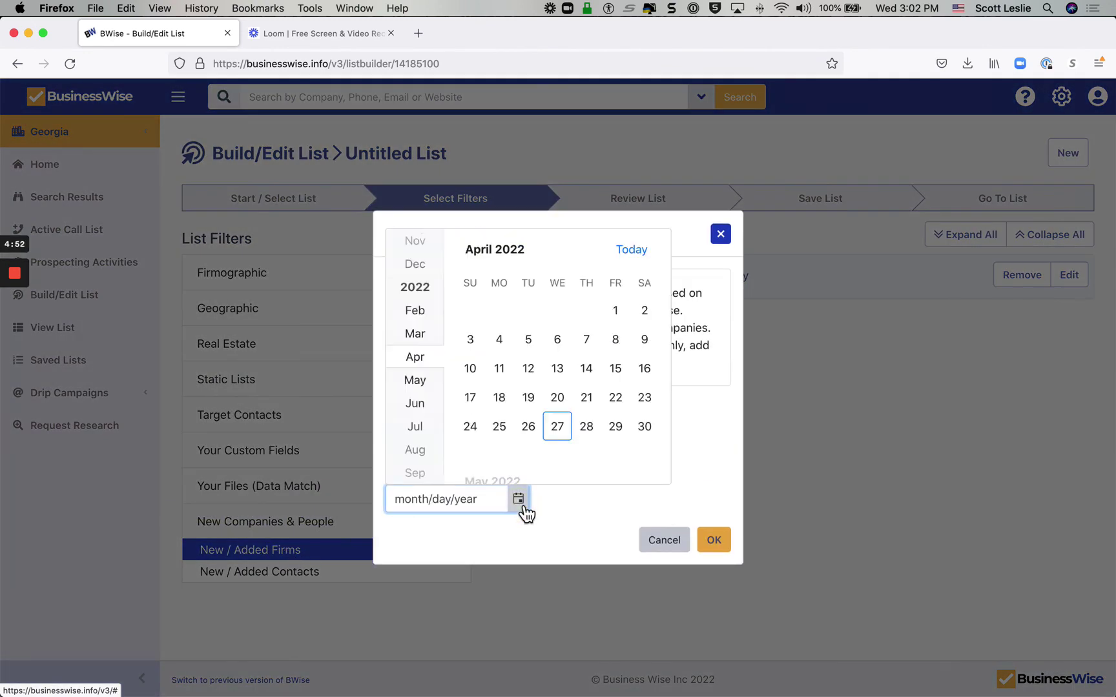
pyautogui.click(667, 544)
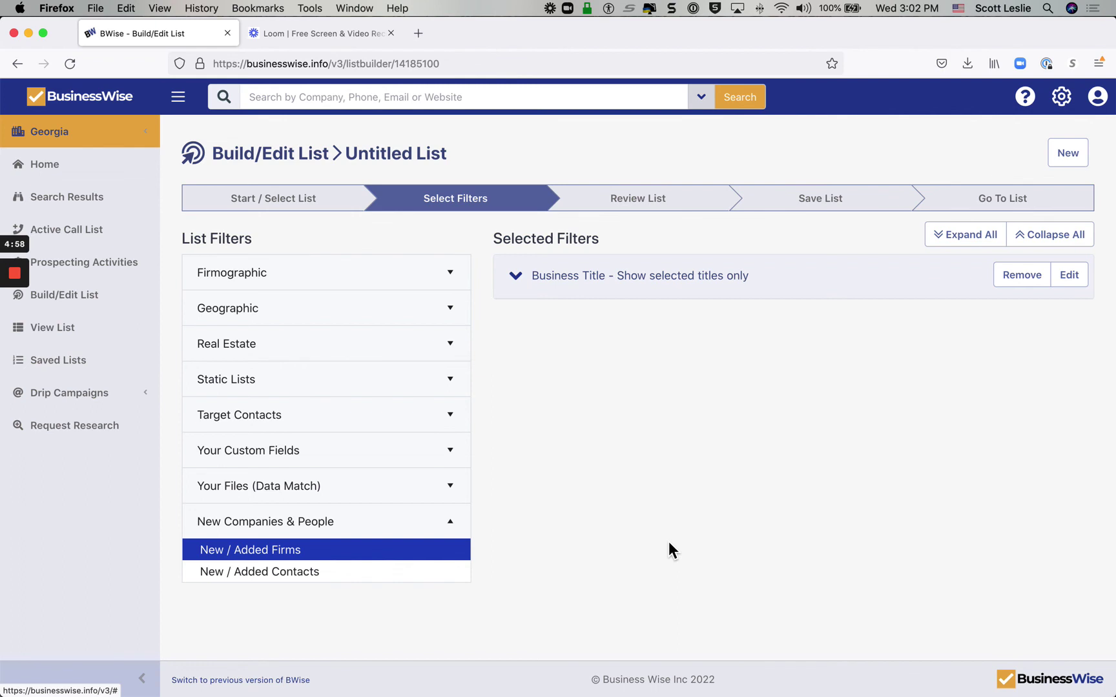
# - Open the I need help form from the ? menu and expand its 'please choose' topic list
pyautogui.click(1026, 98)
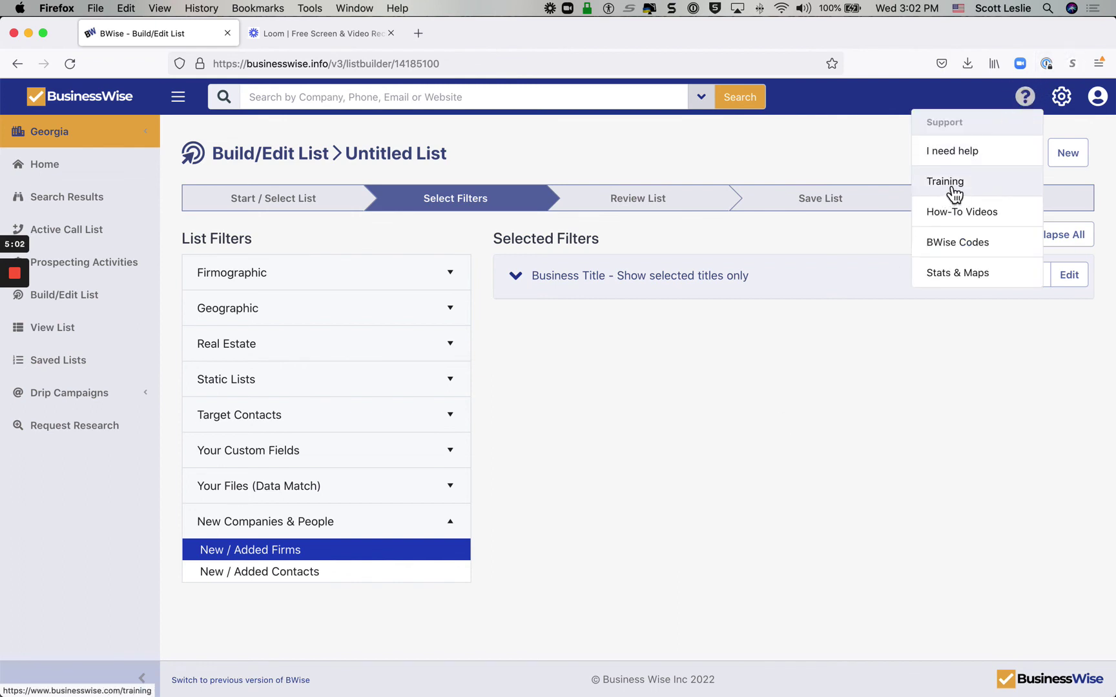
pyautogui.click(978, 161)
pyautogui.click(709, 221)
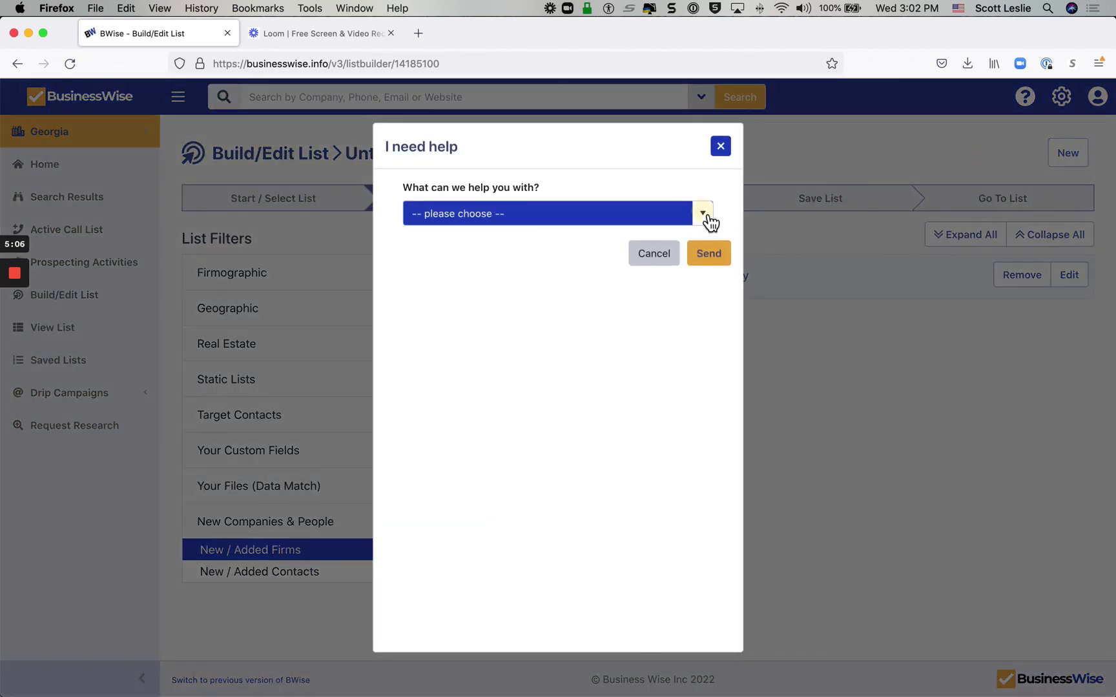